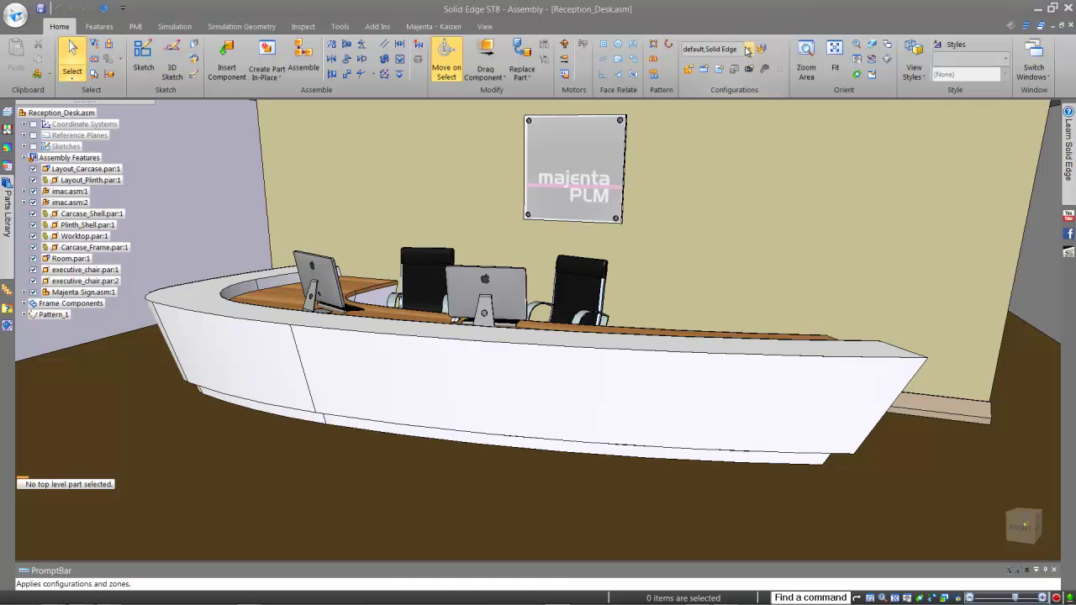
# Apply the No Contect Layout display configuration to the reception desk assembly
pyautogui.click(748, 50)
pyautogui.click(692, 113)
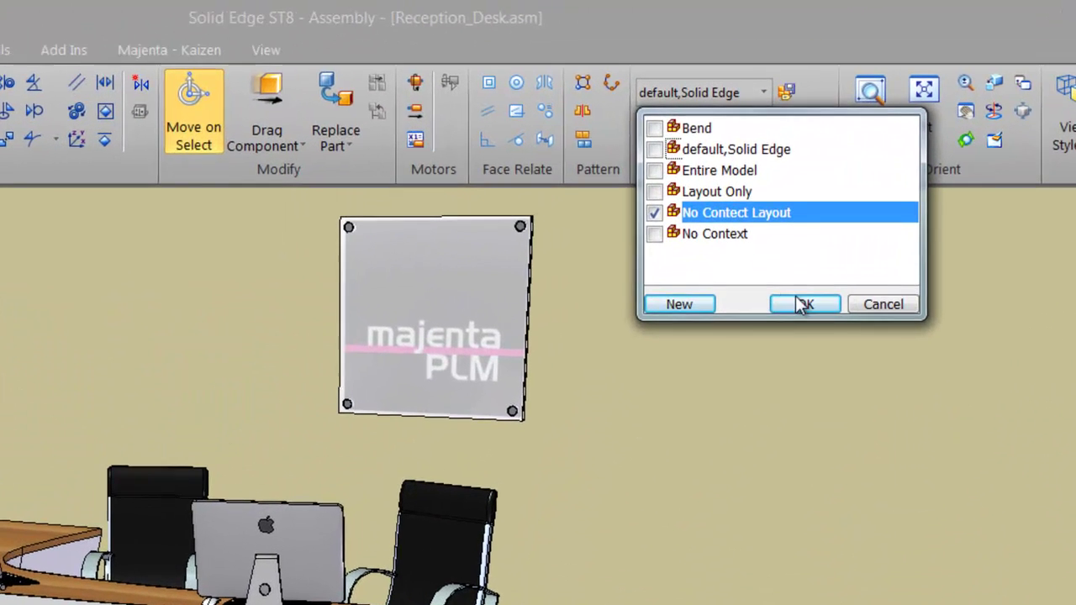
pyautogui.click(803, 305)
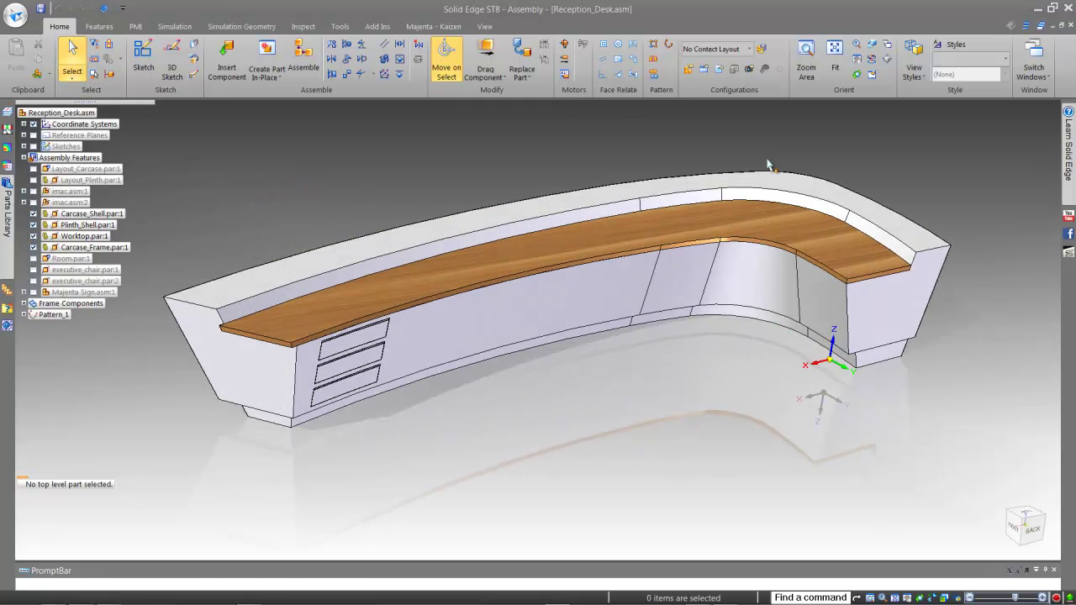
# Preview a clipped cross-section through the desk parallel to a coordinate system plane, without keeping the clipping planes
pyautogui.click(485, 28)
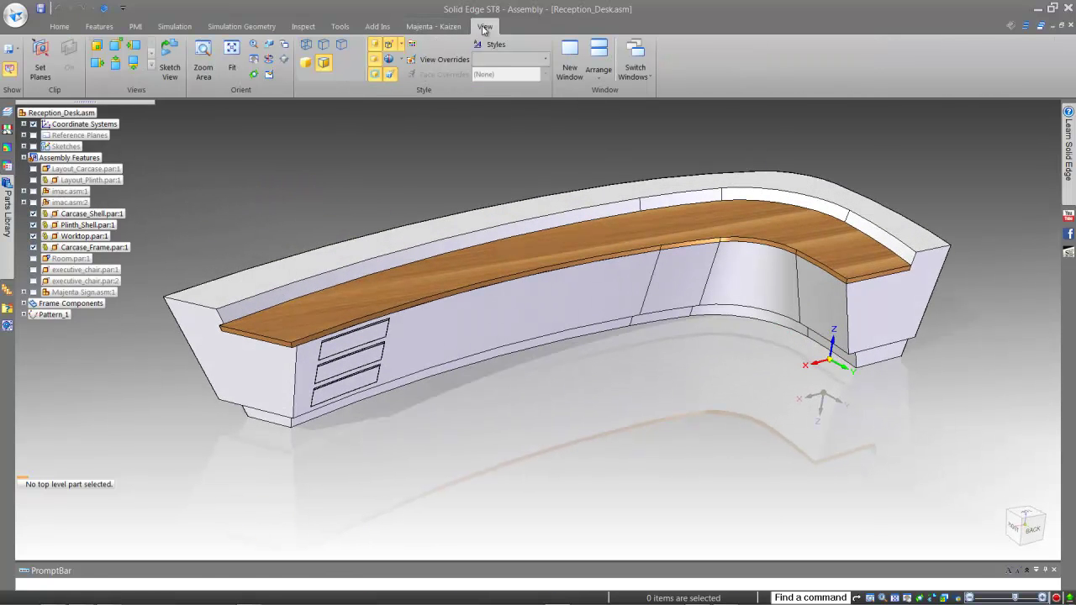
pyautogui.click(43, 57)
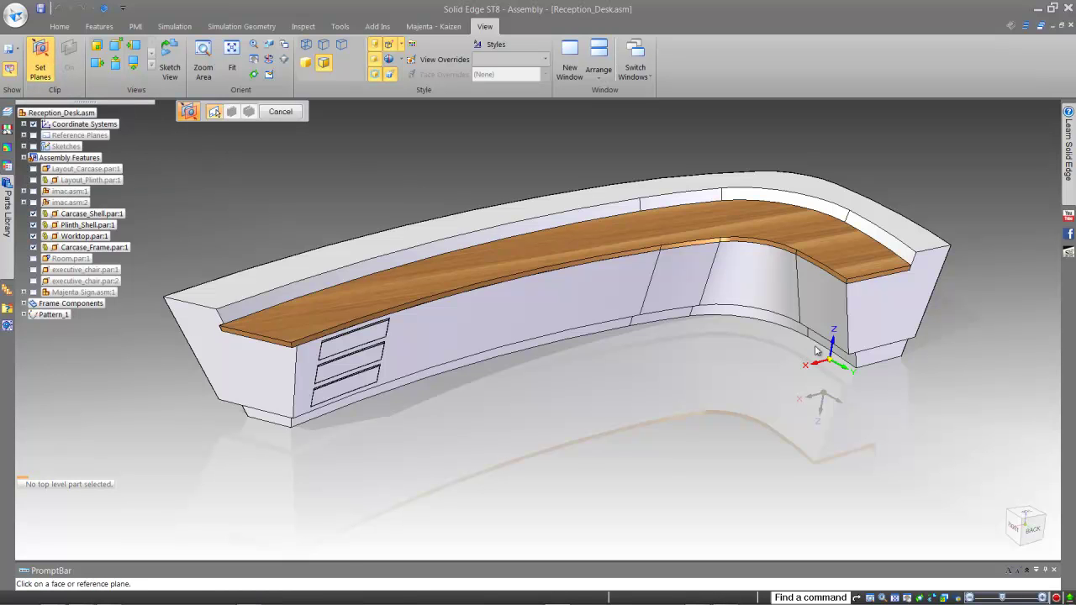
pyautogui.click(836, 361)
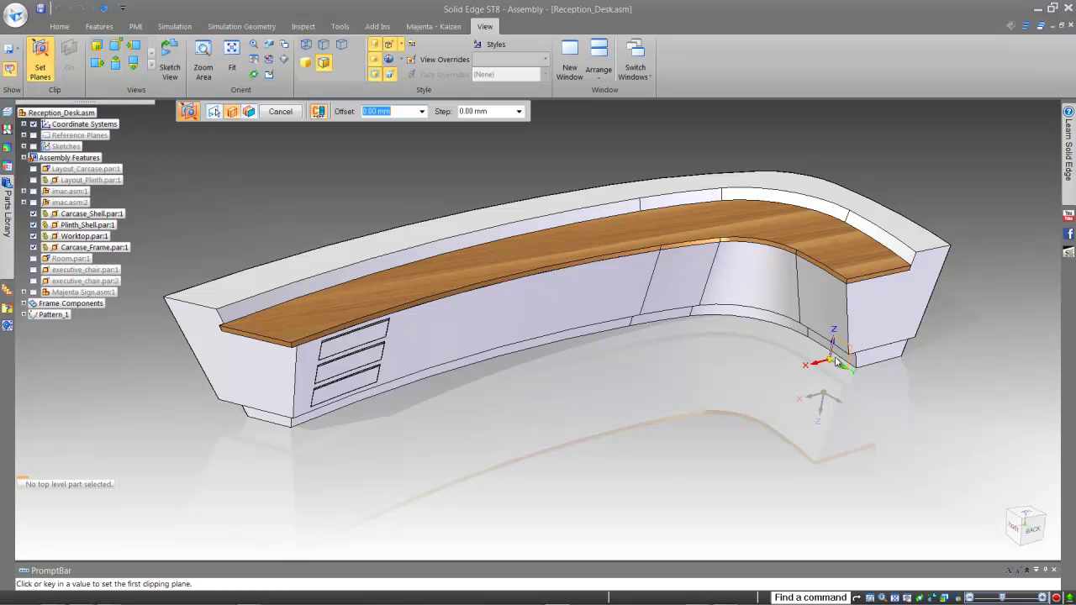
pyautogui.click(997, 180)
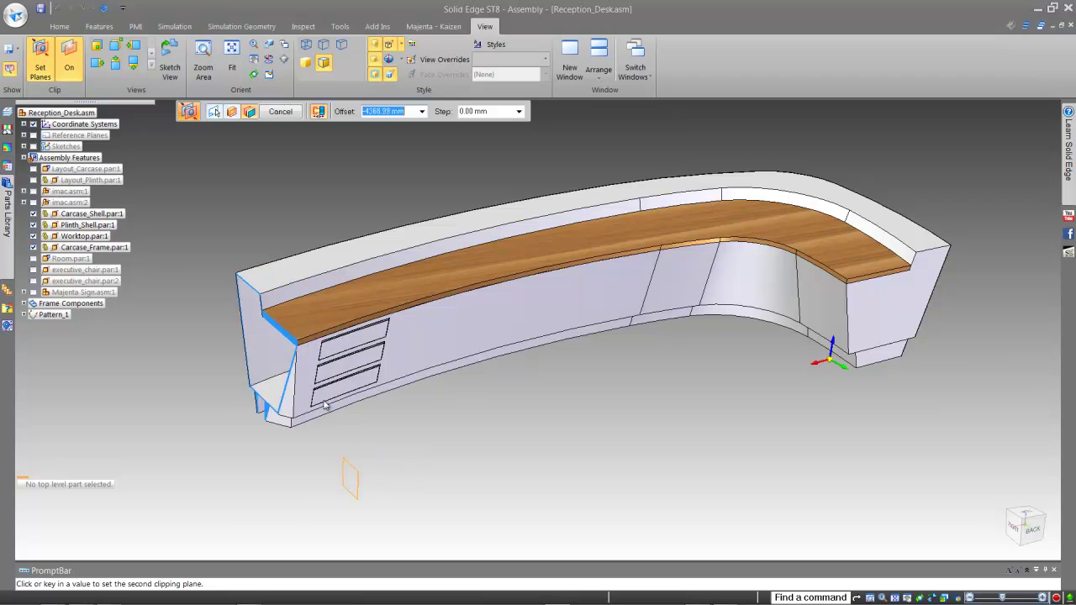
pyautogui.click(279, 112)
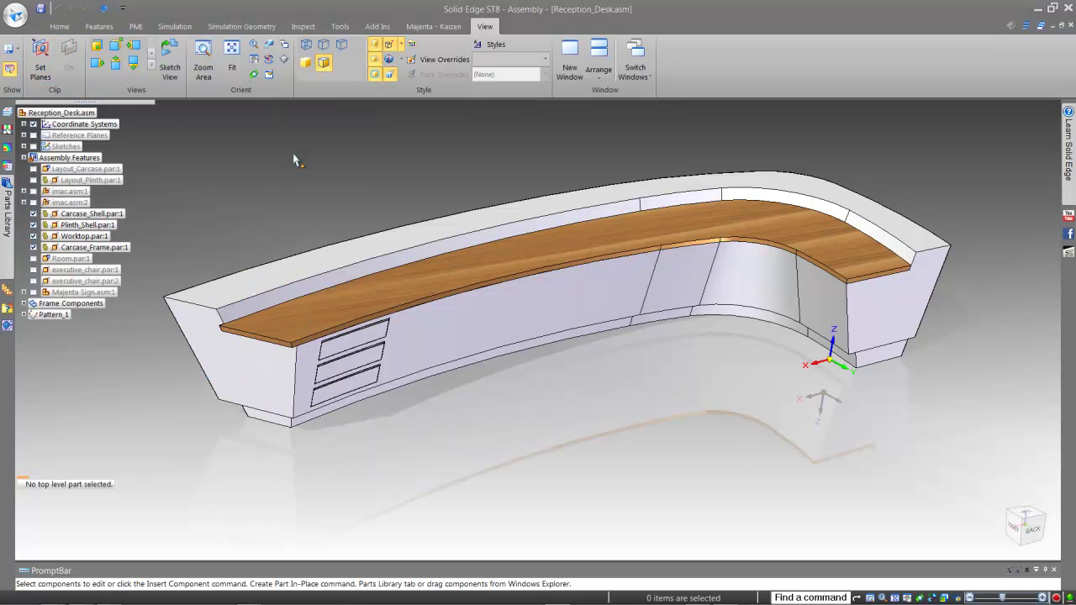
# Switch to the Reception_Desk.dft drawing and examine the shaded desk view and parts list on Reception Desk Sheet 1
pyautogui.hotkey('ctrl', 'Tab')
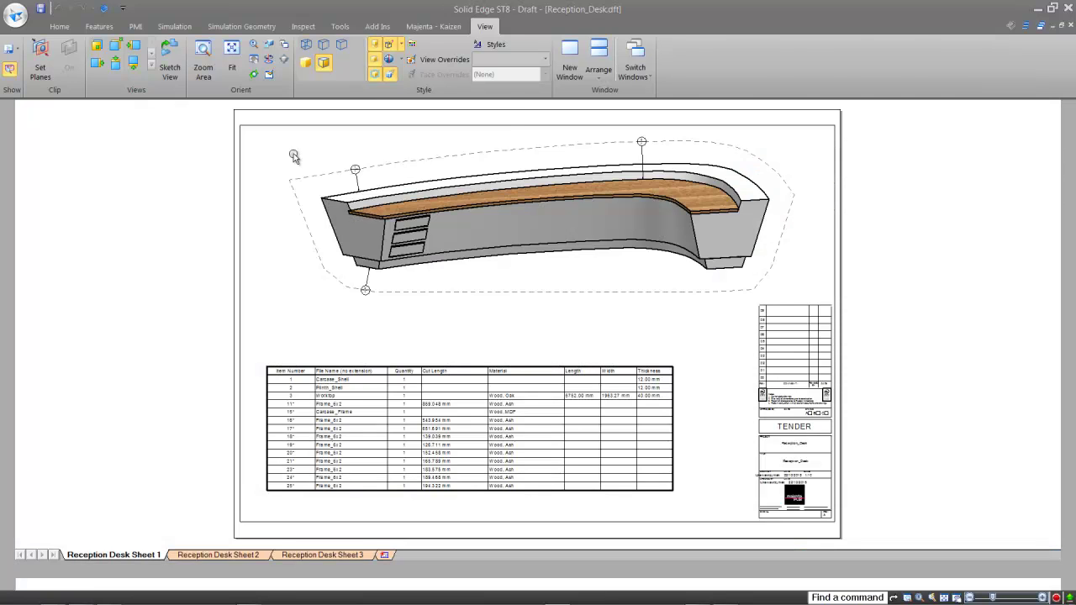
pyautogui.scroll(3, 534, 138)
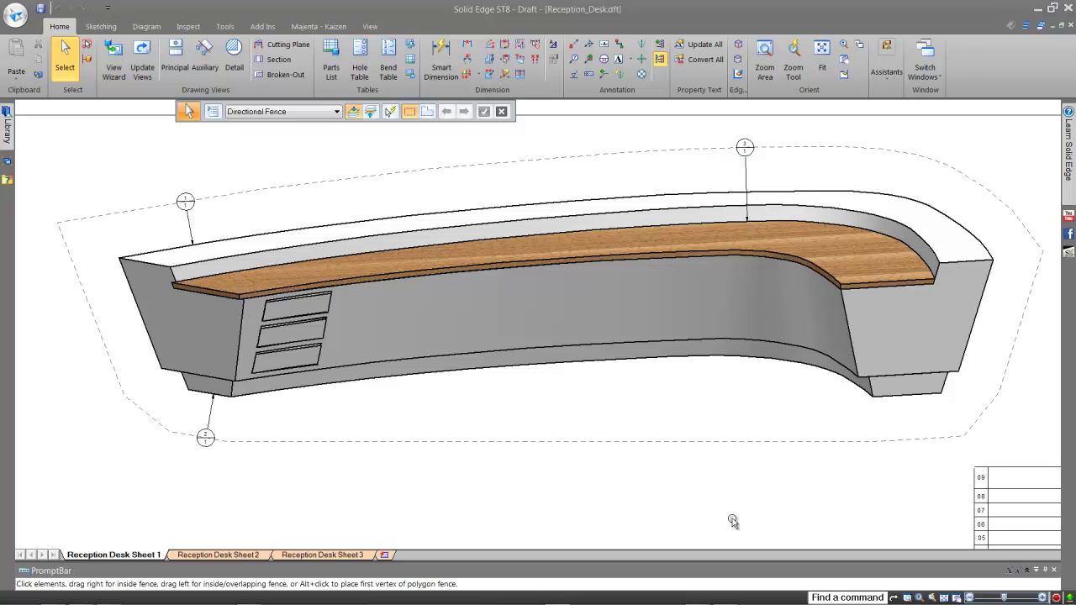
pyautogui.moveTo(732, 521)
pyautogui.mouseDown(button='middle')
pyautogui.moveTo(844, 163)
pyautogui.moveTo(863, 136)
pyautogui.mouseUp(button='middle')
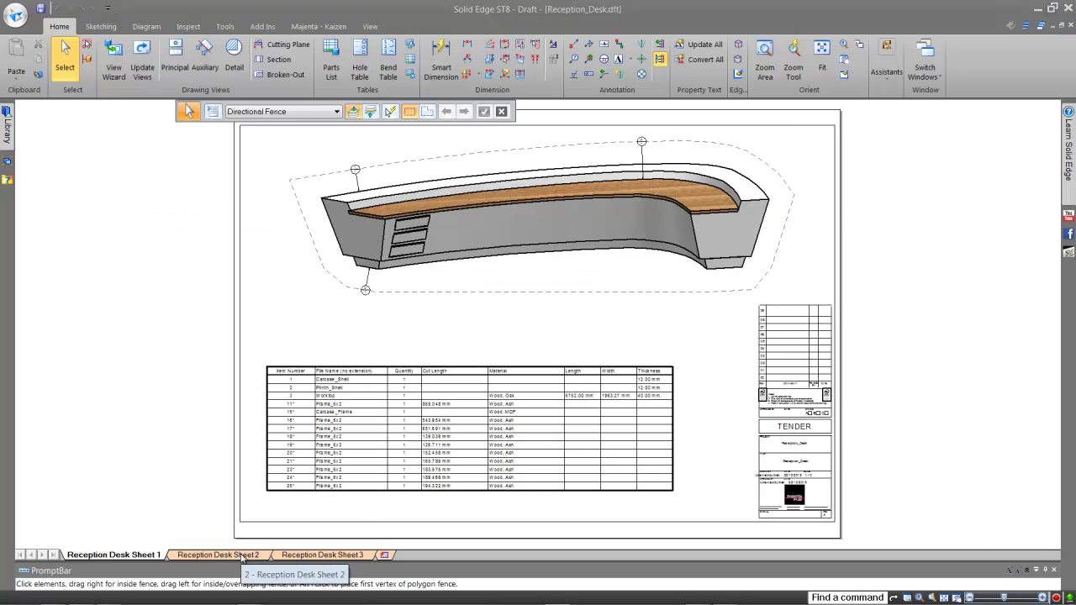
# Examine the drawer detail, plan, elevation and frame layout views on Reception Desk Sheet 2
pyautogui.click(242, 555)
pyautogui.scroll(3, 335, 170)
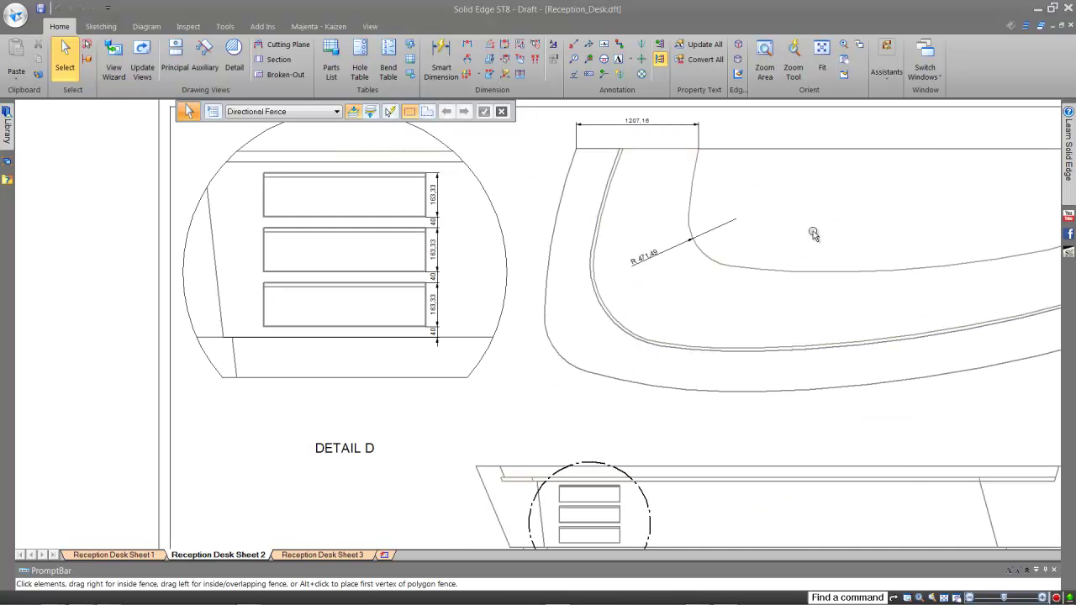
pyautogui.moveTo(986, 226); pyautogui.dragTo(799, 232, button='middle')
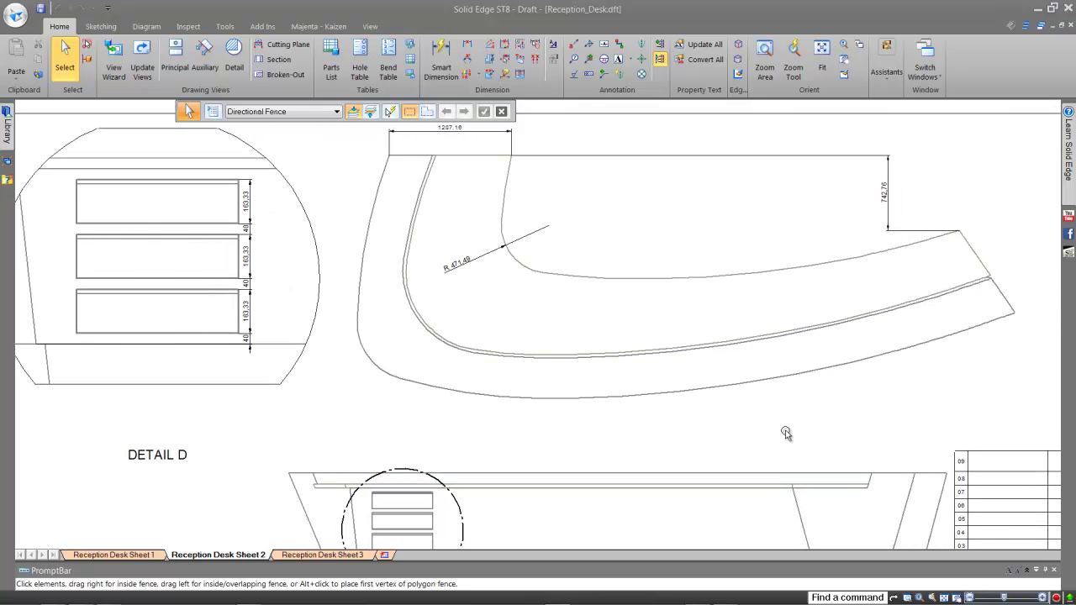
pyautogui.moveTo(728, 424)
pyautogui.mouseDown(button='middle')
pyautogui.moveTo(745, 399)
pyautogui.moveTo(745, 203)
pyautogui.mouseUp(button='middle')
pyautogui.moveTo(552, 469); pyautogui.dragTo(600, 300, button='middle')
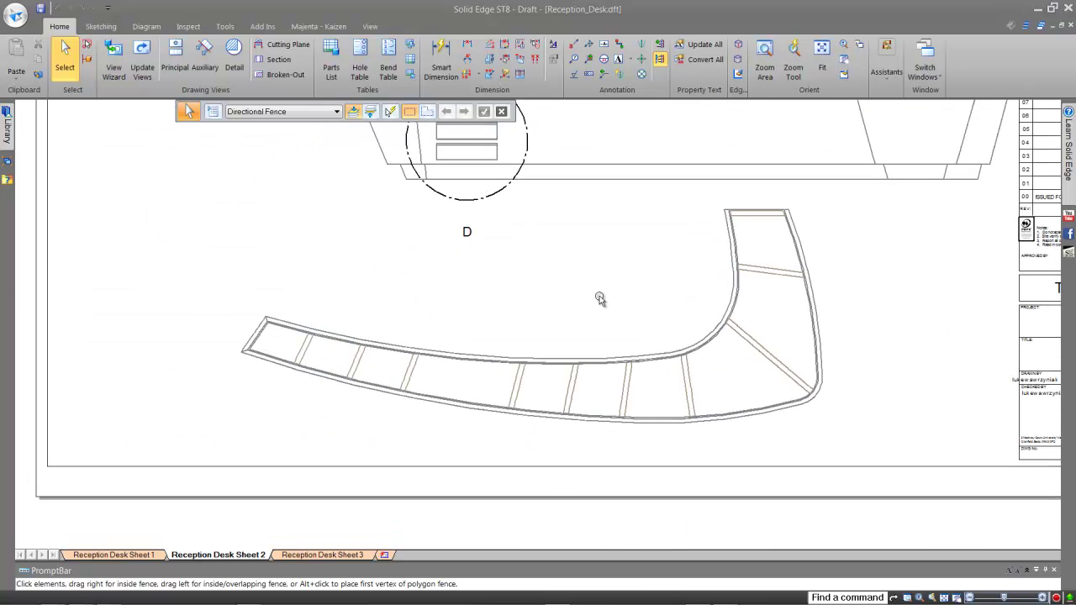
# Examine the section views and the CNC worktop profile on Reception Desk Sheet 3
pyautogui.click(338, 555)
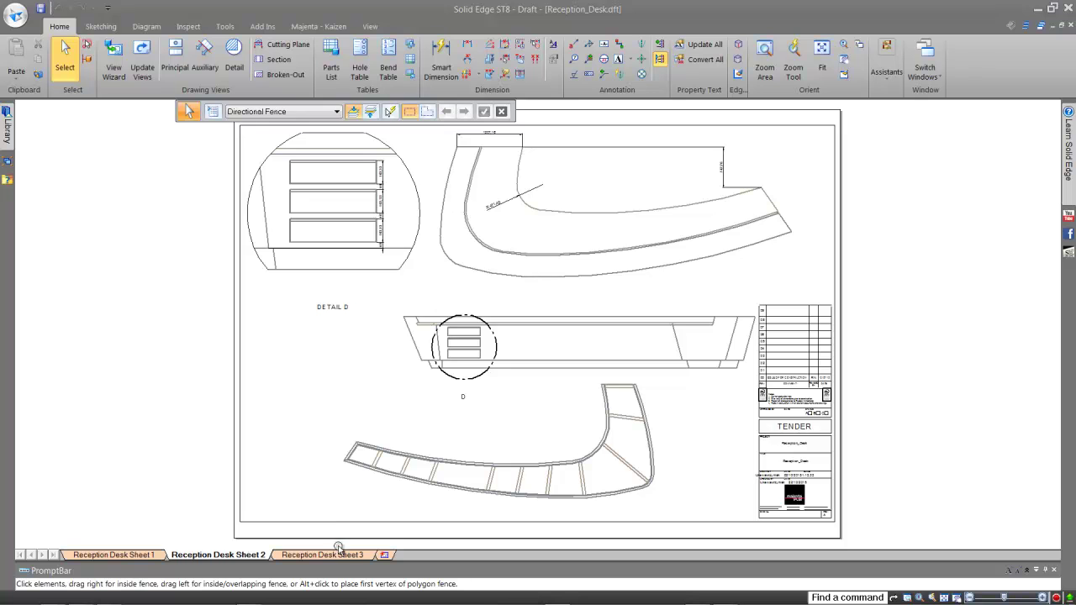
pyautogui.scroll(4, 407, 139)
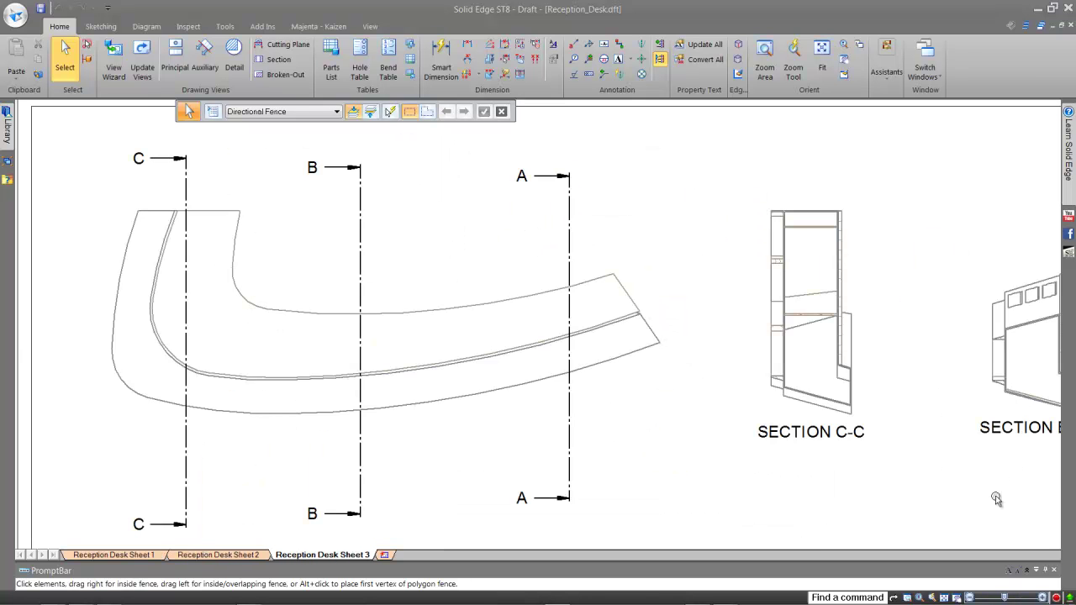
pyautogui.moveTo(997, 500); pyautogui.dragTo(602, 485, button='middle')
pyautogui.moveTo(286, 535); pyautogui.dragTo(655, 173, button='middle')
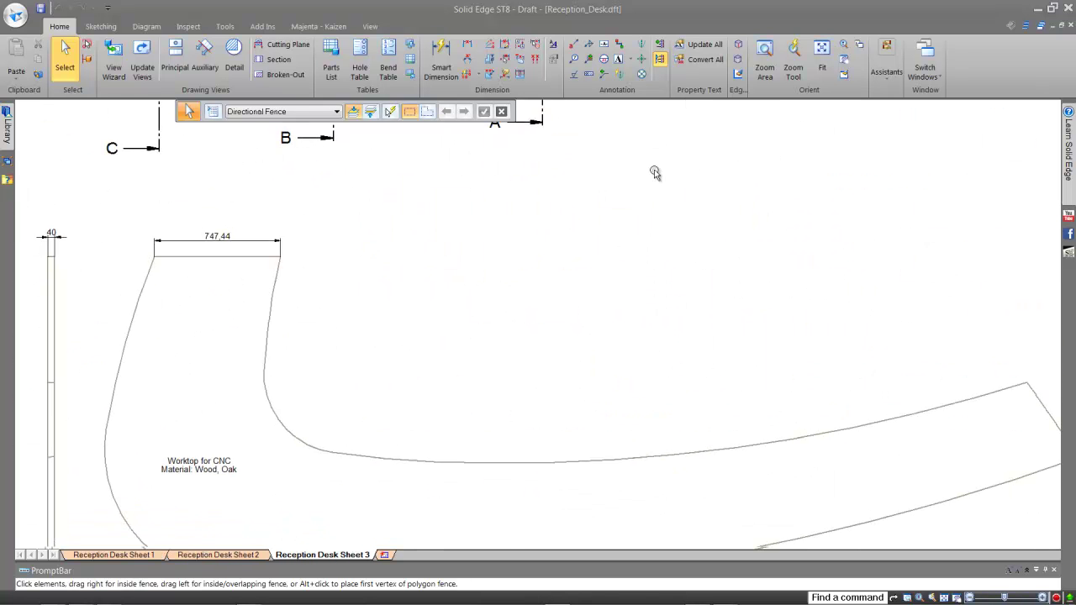
pyautogui.moveTo(467, 372); pyautogui.dragTo(450, 303, button='middle')
pyautogui.scroll(-1, 545, 310)
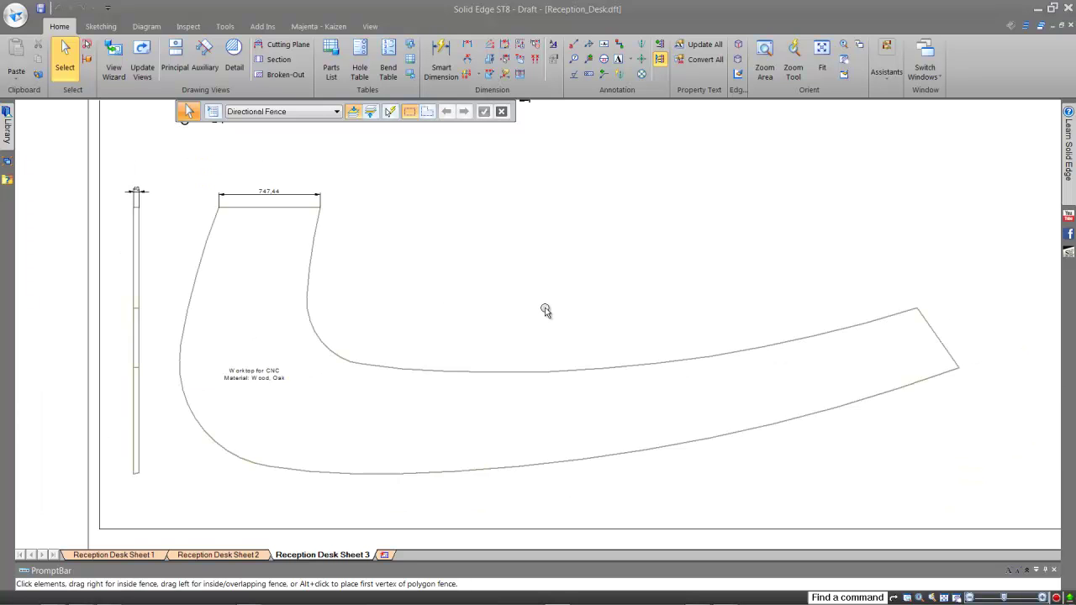
pyautogui.middleClick(546, 311)
# Return from the drawing to the reception desk assembly and apply the No Context display configuration
pyautogui.click(118, 555)
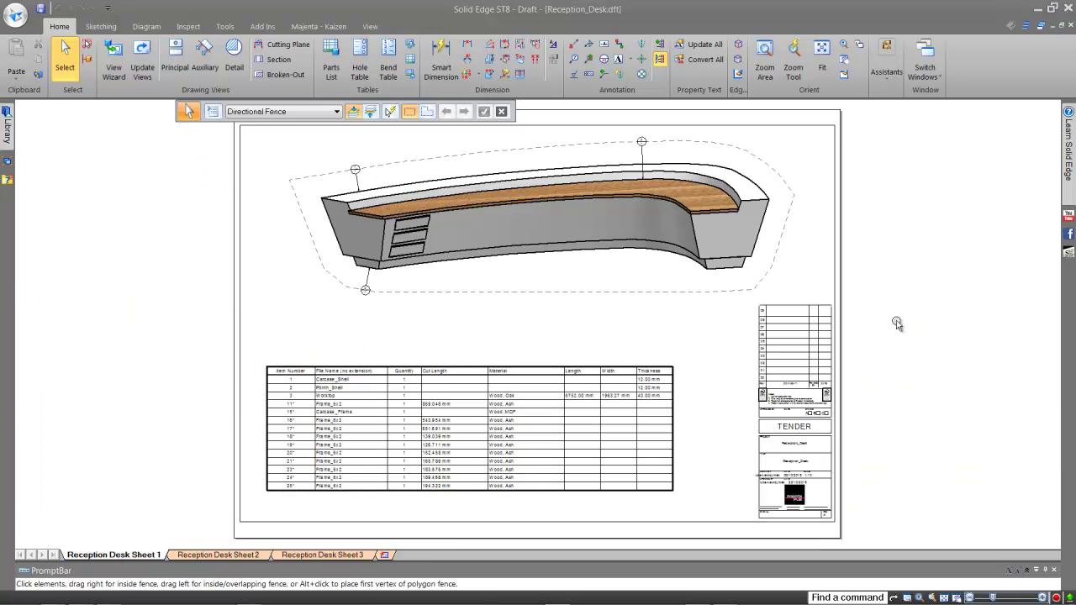
pyautogui.hotkey('ctrl', 'Tab')
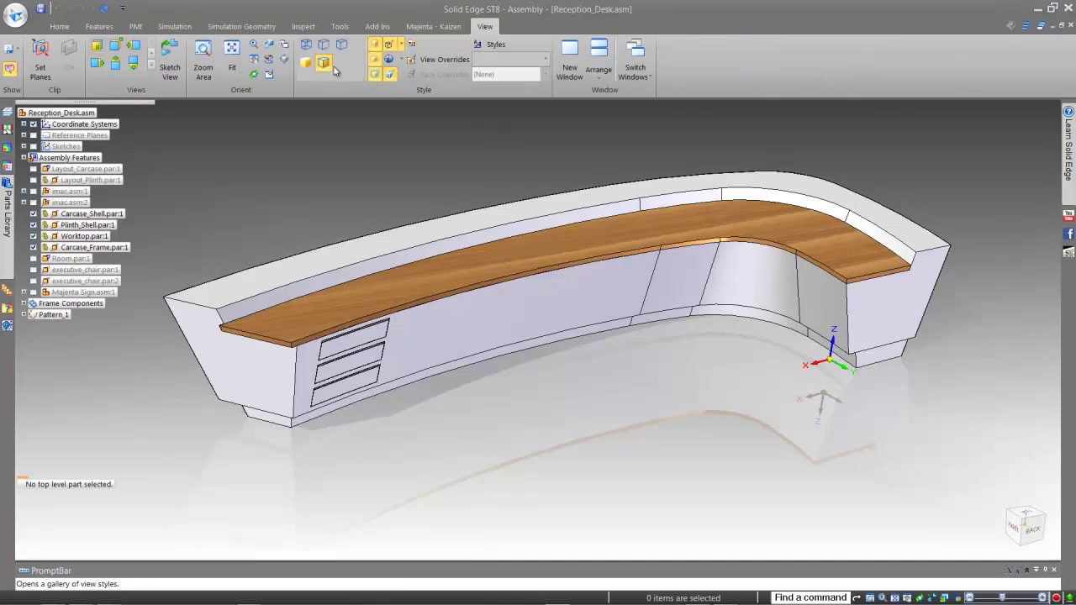
pyautogui.click(59, 26)
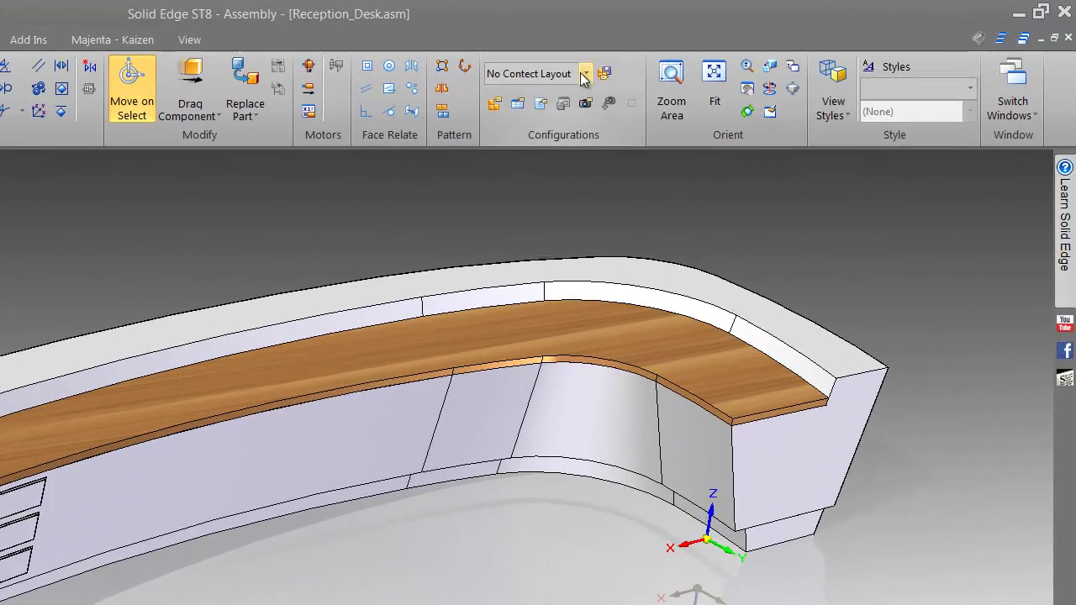
pyautogui.click(653, 62)
pyautogui.click(618, 164)
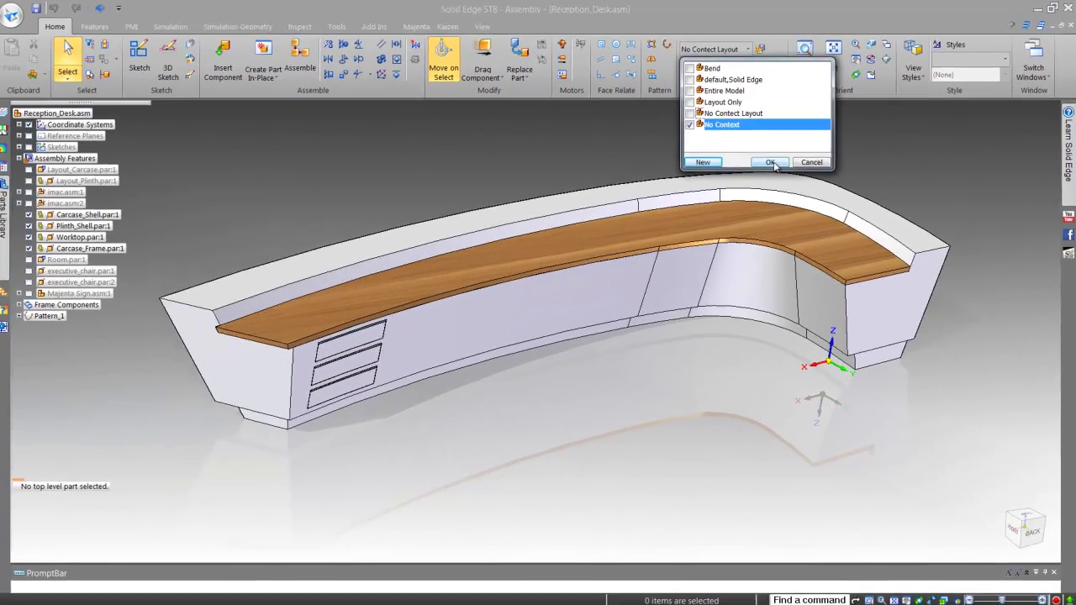
pyautogui.click(619, 242)
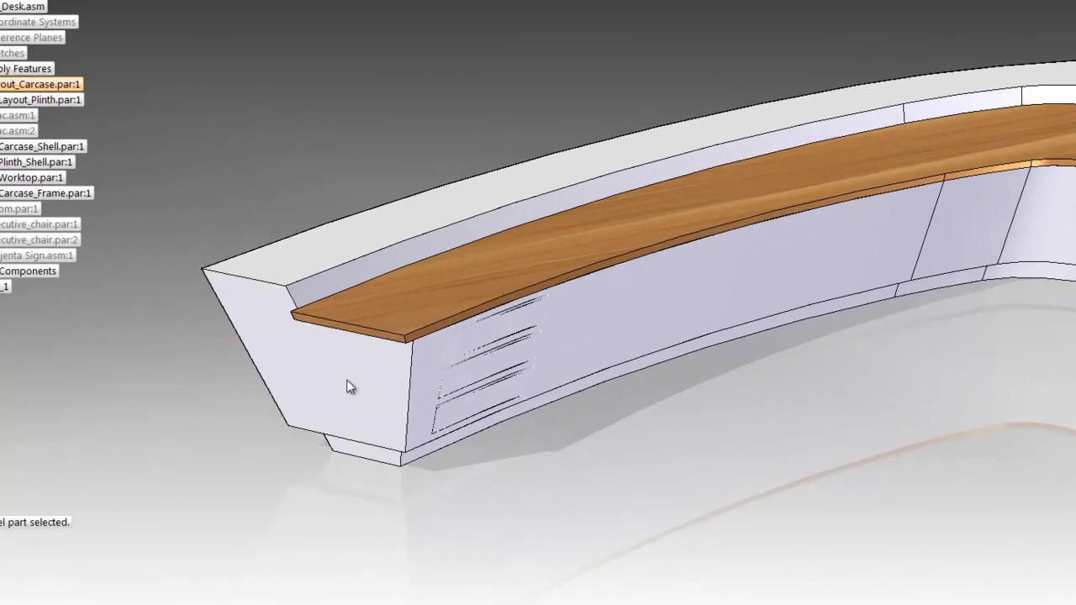
# Lengthen the desk by moving the carcase layout's end face at the drawer end outward by 600 mm
pyautogui.click(313, 394)
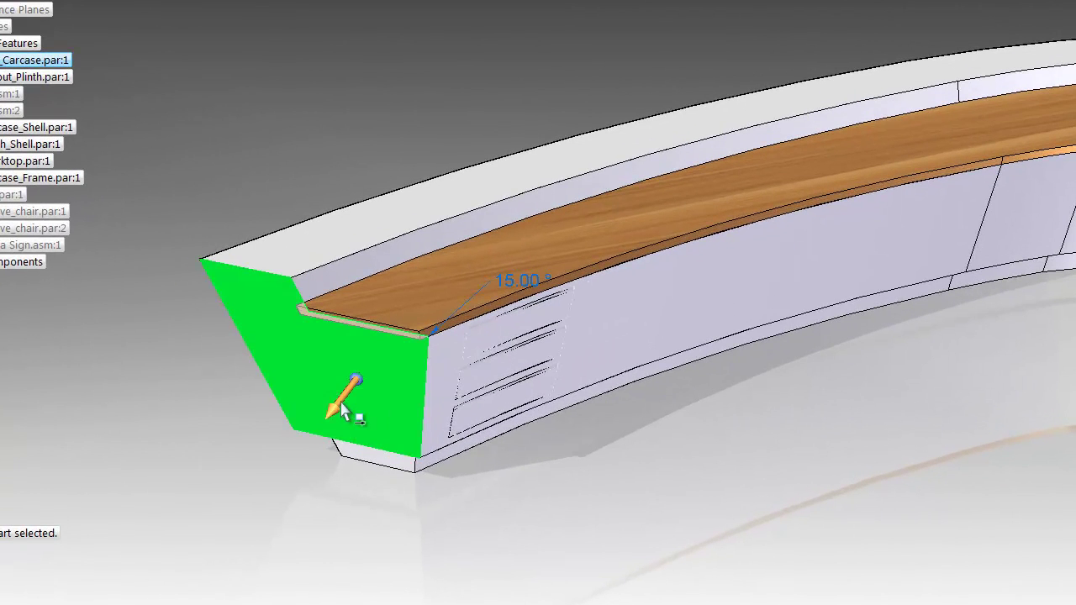
pyautogui.moveTo(342, 409); pyautogui.dragTo(248, 427)
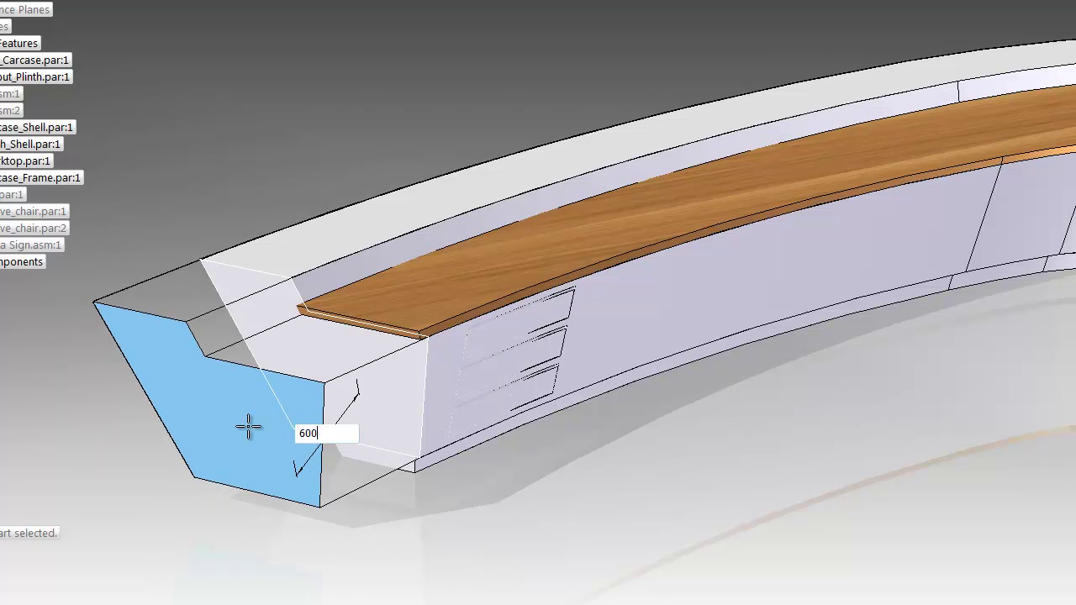
pyautogui.press('Return')
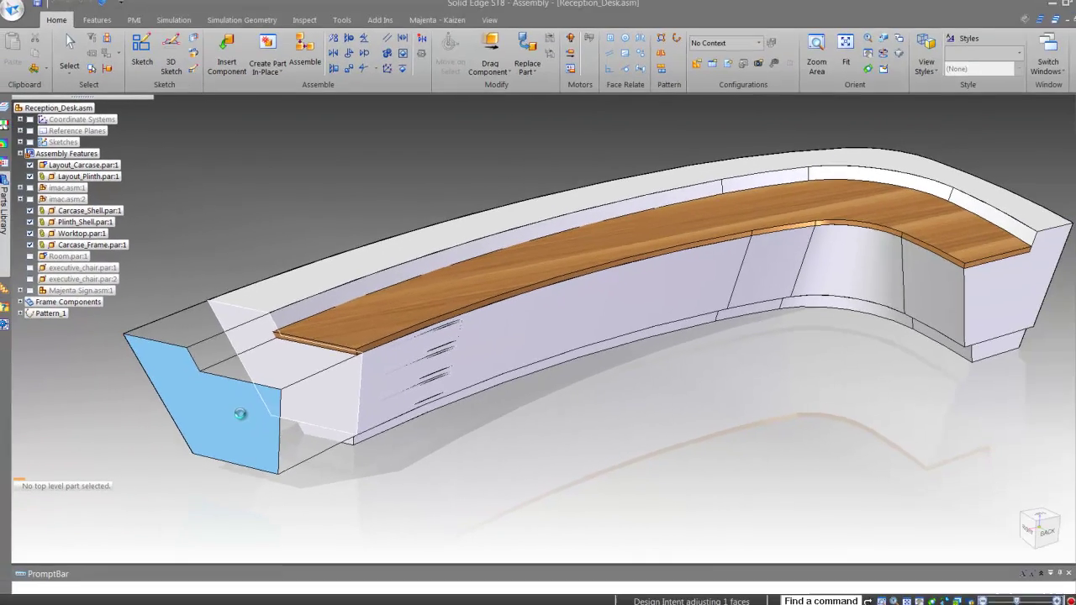
pyautogui.click(240, 414)
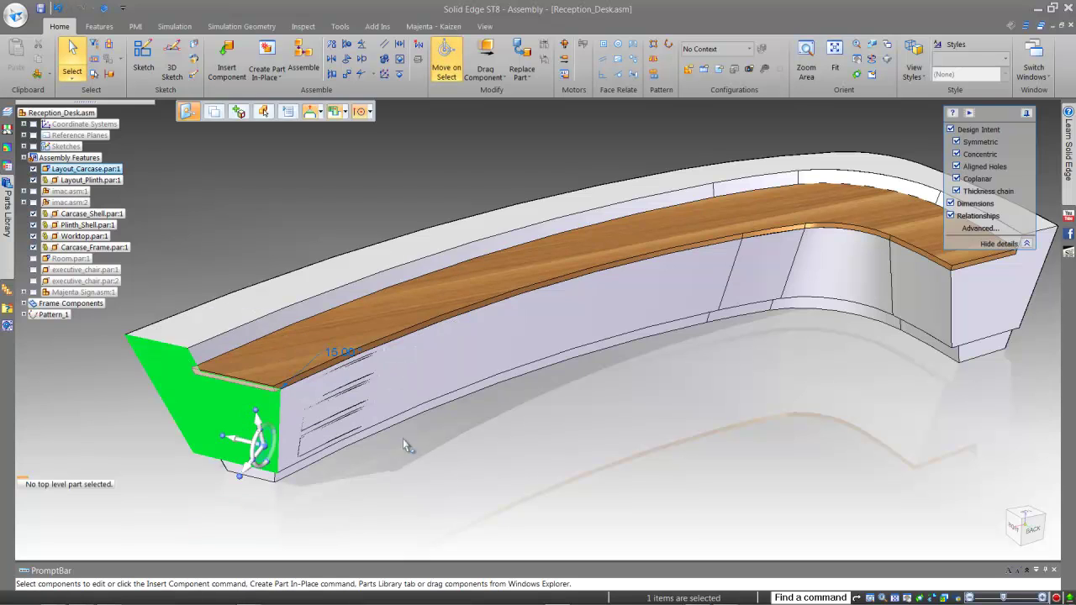
pyautogui.click(703, 500)
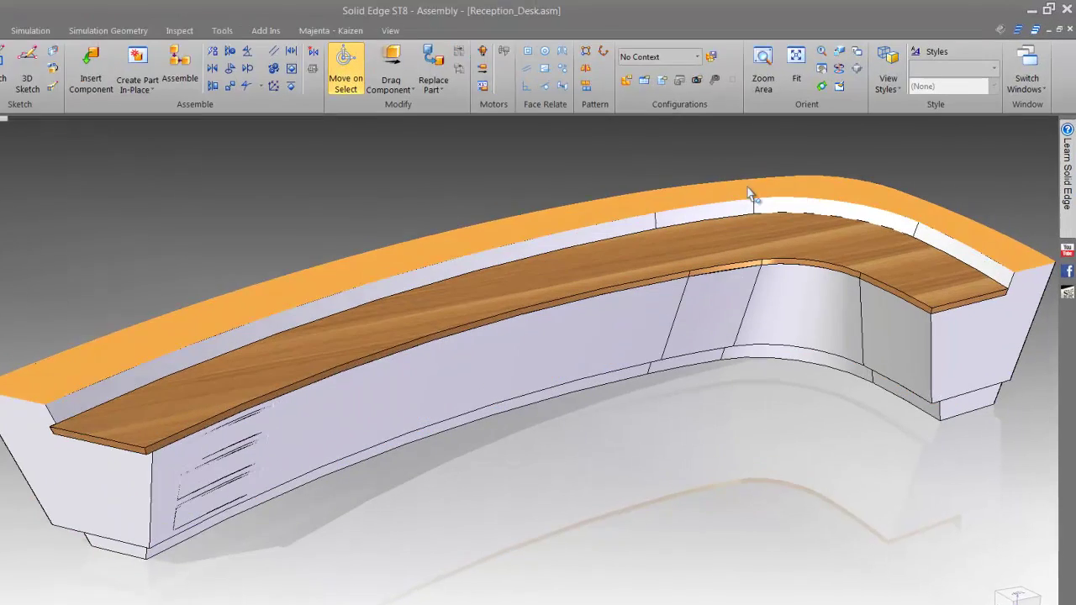
# Raise the top face of the carcase layout by 100 mm
pyautogui.click(799, 160)
pyautogui.moveTo(660, 217)
pyautogui.mouseDown()
pyautogui.moveTo(654, 228)
pyautogui.moveTo(665, 162)
pyautogui.moveTo(652, 197)
pyautogui.mouseUp()
pyautogui.write('100')
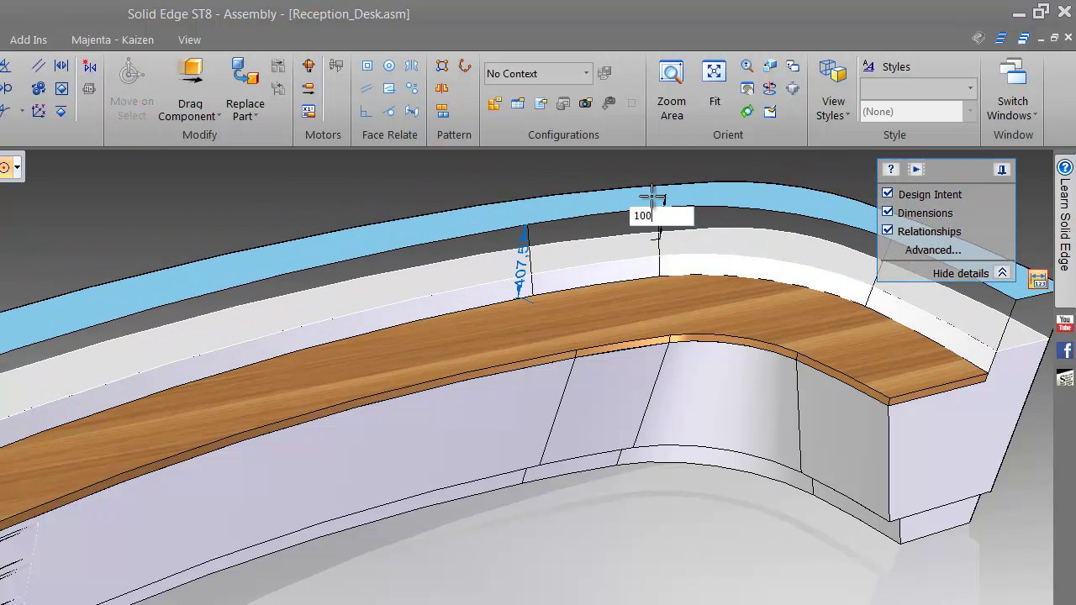
pyautogui.press('Return')
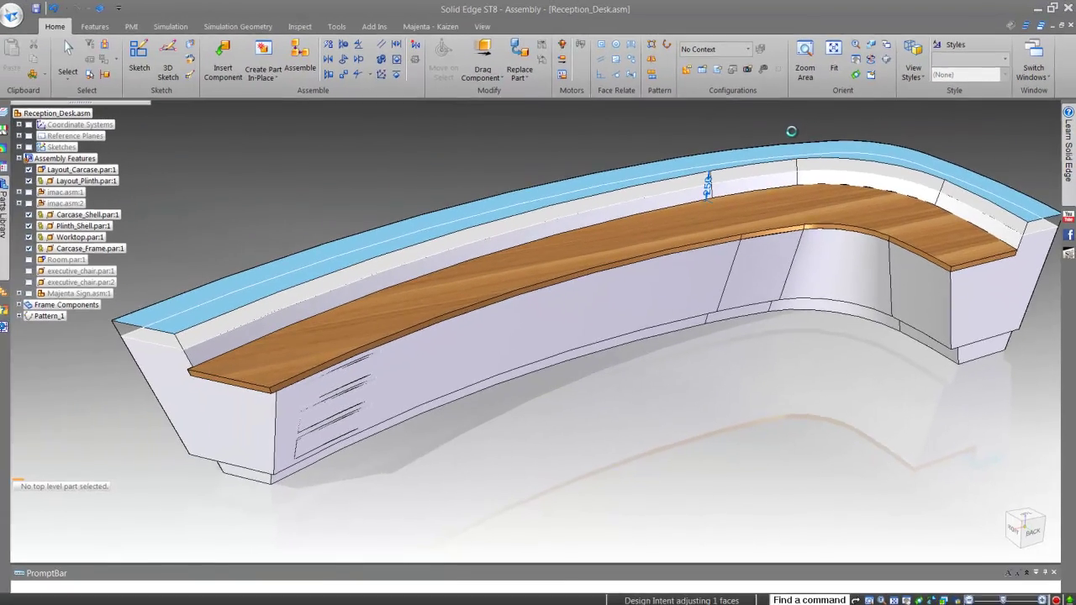
pyautogui.click(838, 472)
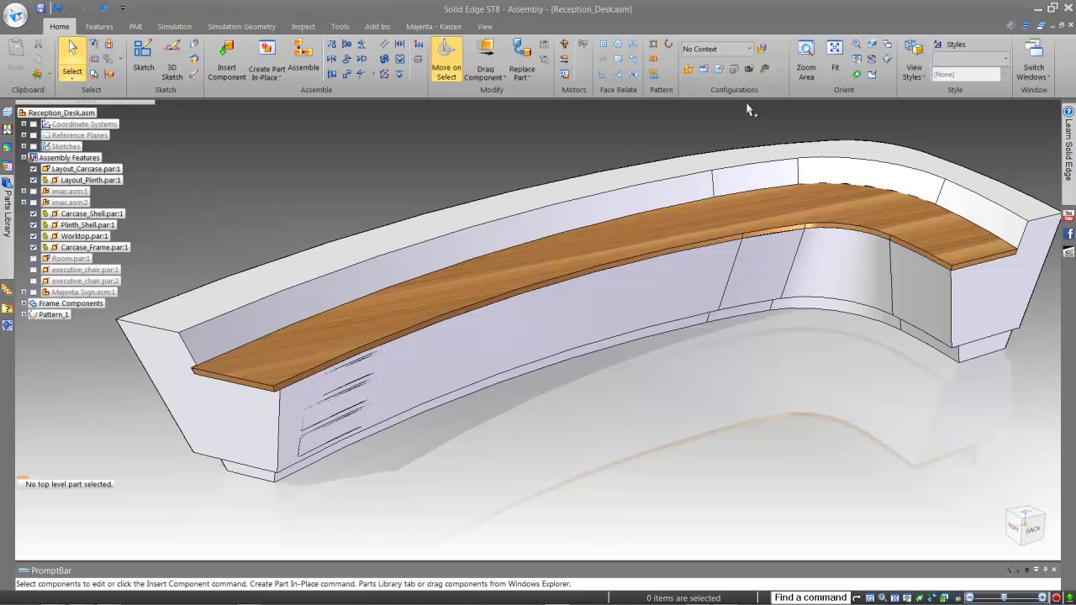
# Apply the Bend display configuration to the assembly
pyautogui.click(749, 69)
pyautogui.click(713, 67)
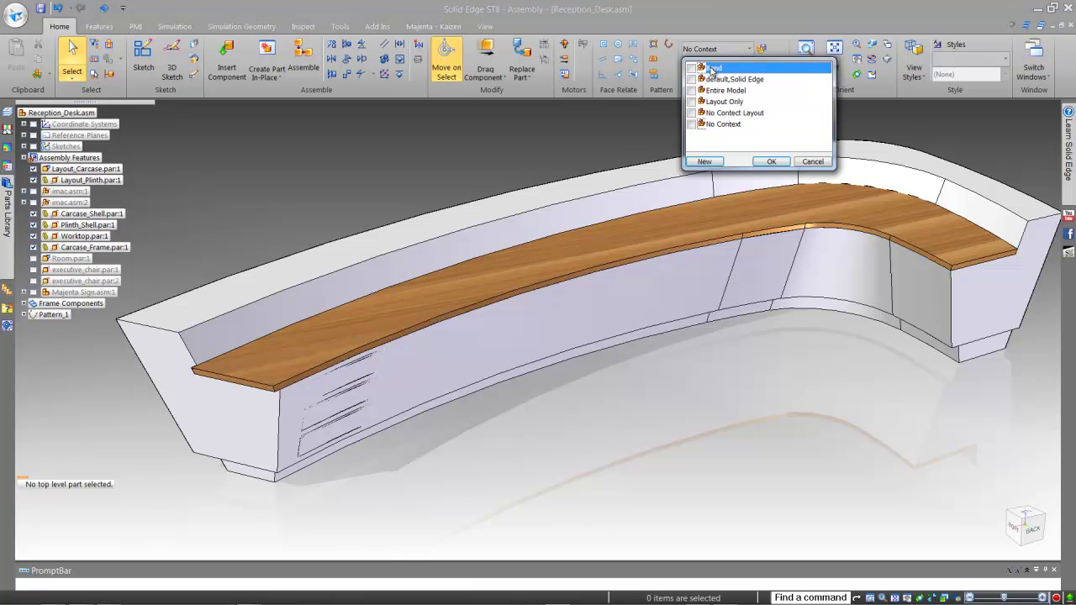
pyautogui.click(779, 164)
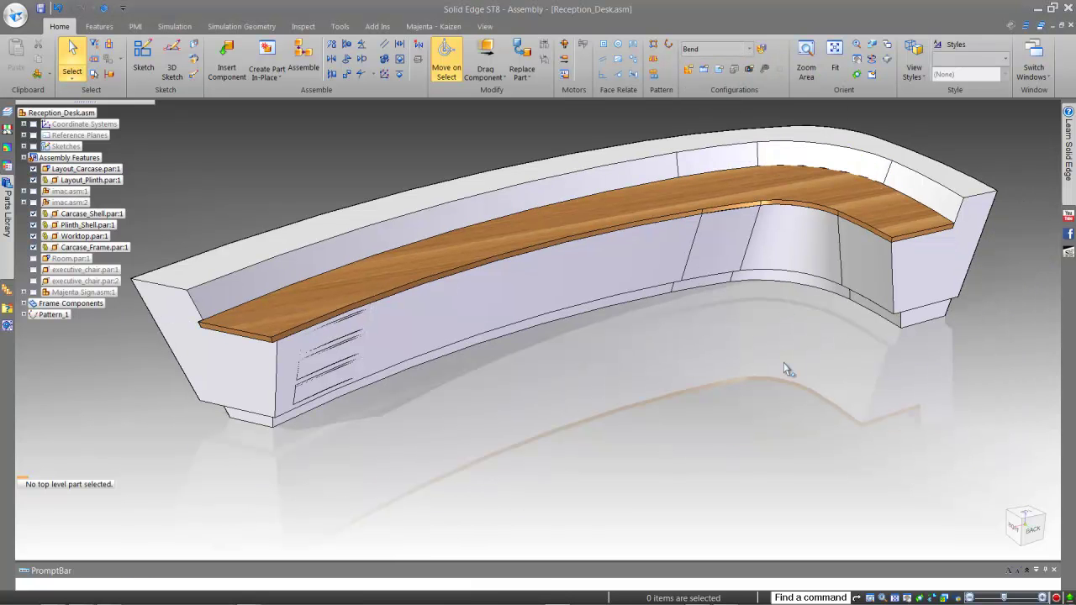
# Rotate the short leg's inner and outer side faces of the carcase and plinth layouts clockwise in plan, pivoting about the outer vertex at the bend
pyautogui.click(873, 253)
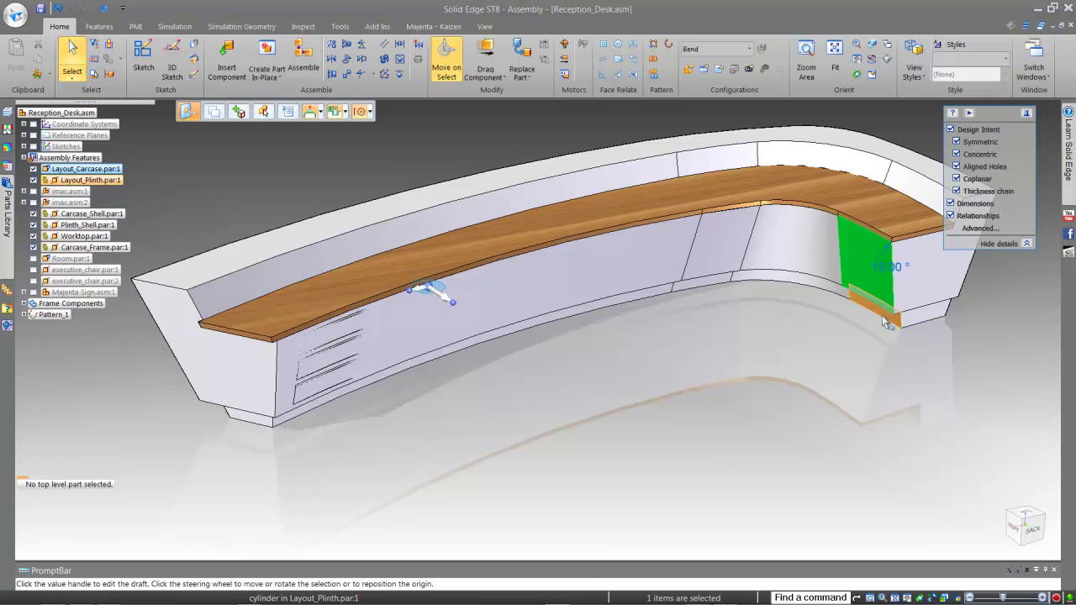
pyautogui.keyDown('ctrl'); pyautogui.click(887, 322); pyautogui.keyUp('ctrl')
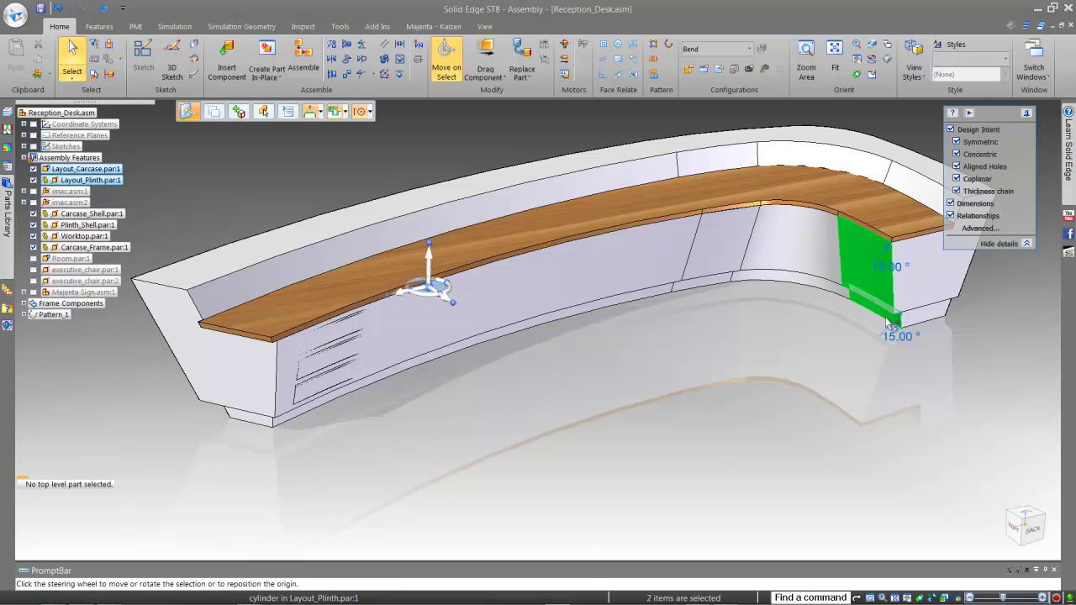
pyautogui.keyDown('ctrl'); pyautogui.click(908, 194); pyautogui.keyUp('ctrl')
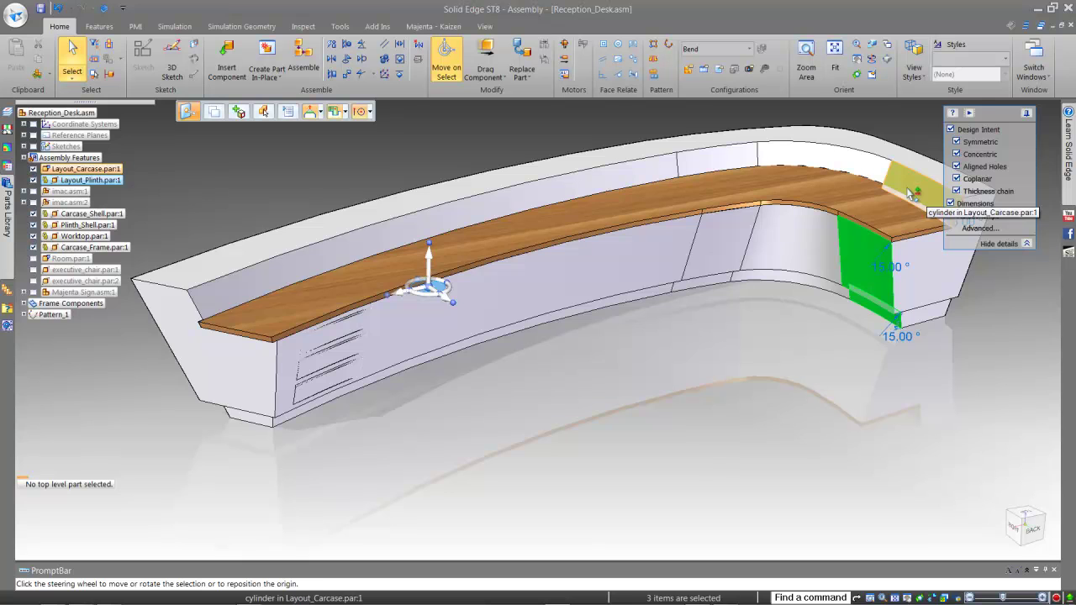
pyautogui.moveTo(911, 194); pyautogui.dragTo(795, 341, button='middle')
pyautogui.keyDown('ctrl'); pyautogui.click(785, 357); pyautogui.keyUp('ctrl')
pyautogui.keyDown('ctrl'); pyautogui.click(786, 302); pyautogui.keyUp('ctrl')
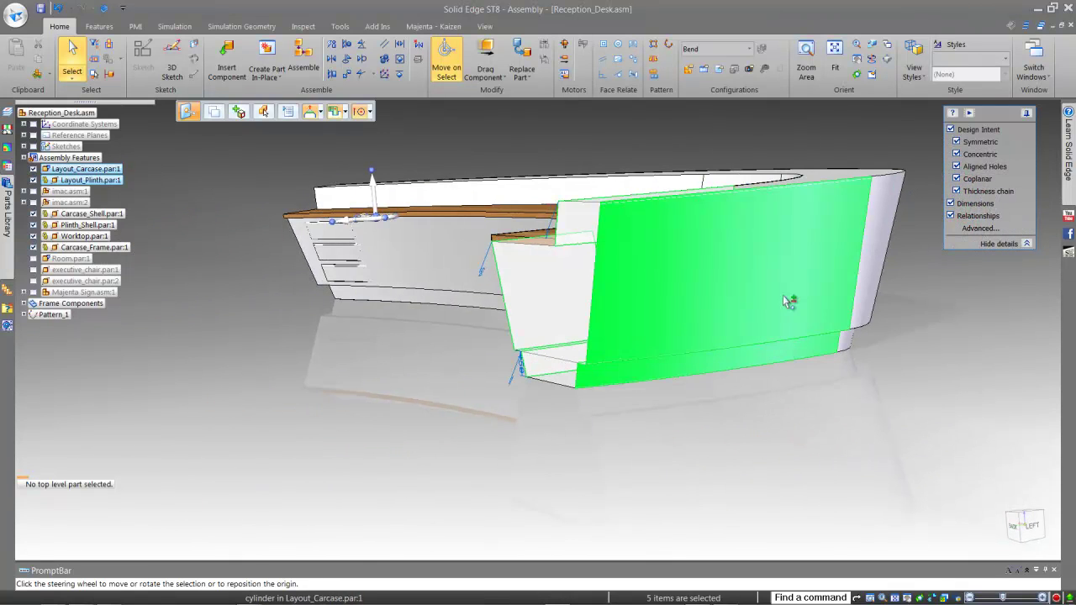
pyautogui.hotkey('ctrl', 't')
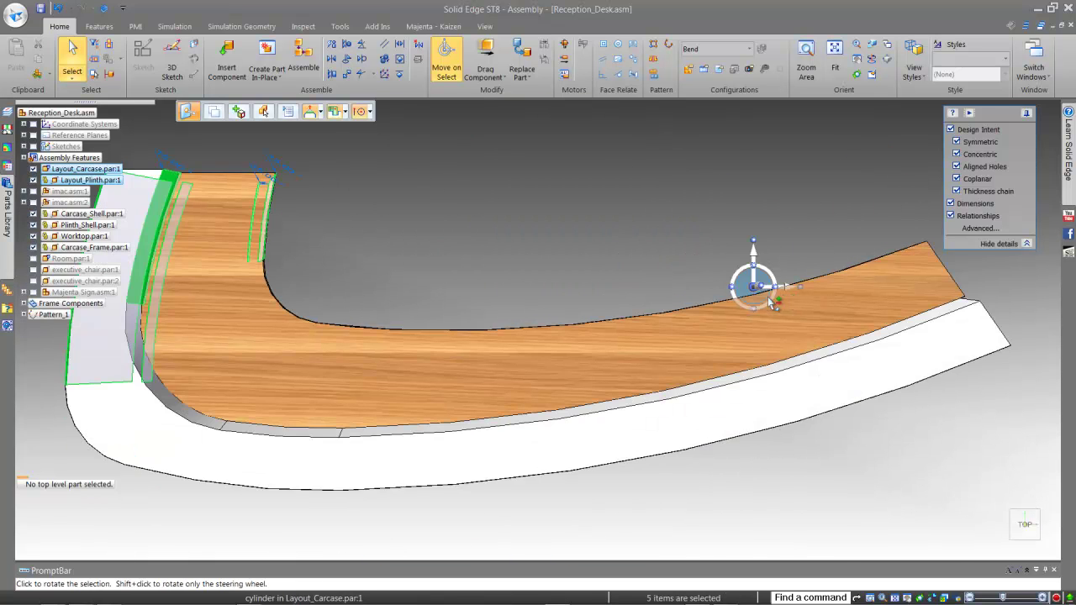
pyautogui.click(754, 288)
pyautogui.scroll(-1, 754, 288)
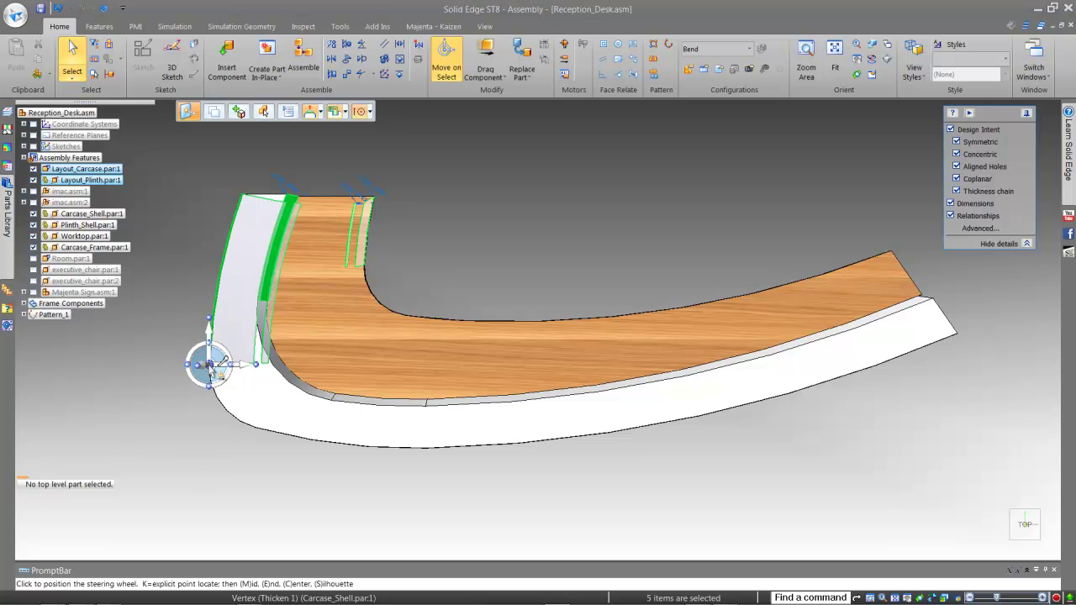
pyautogui.click(208, 363)
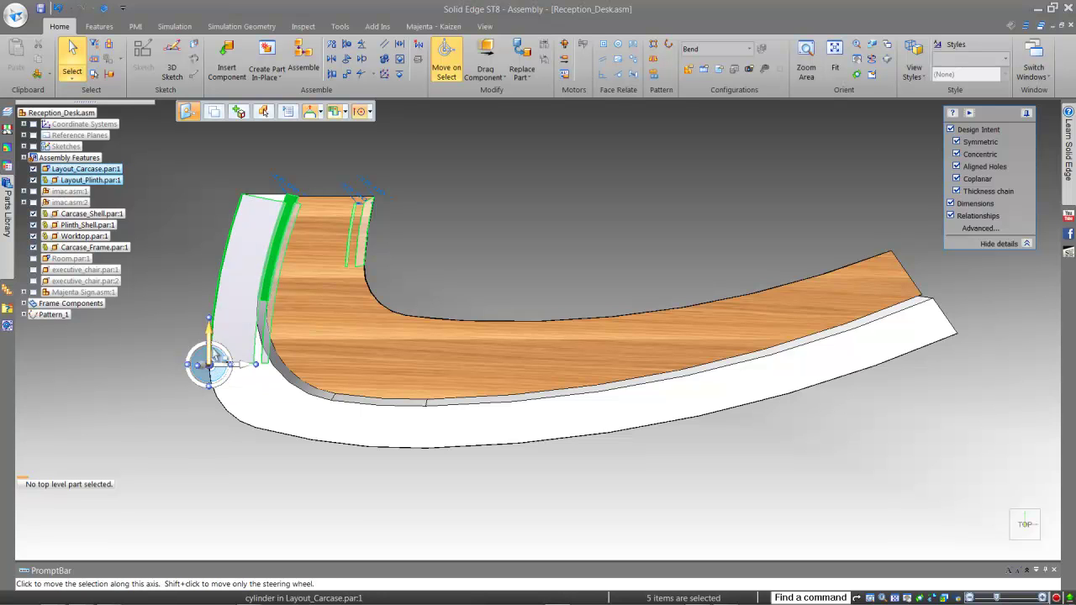
pyautogui.click(216, 351)
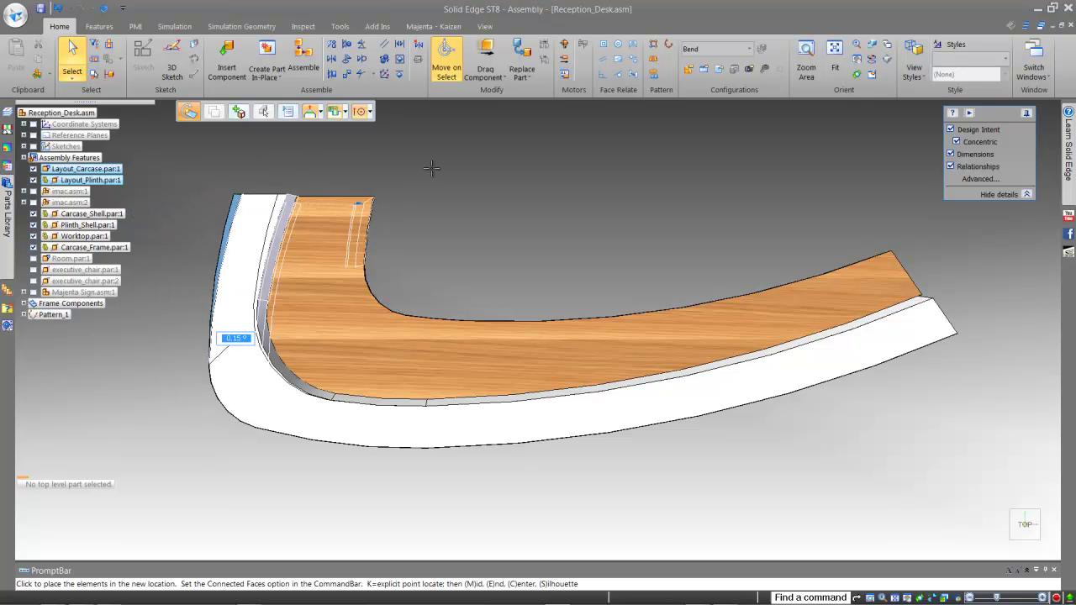
pyautogui.click(482, 169)
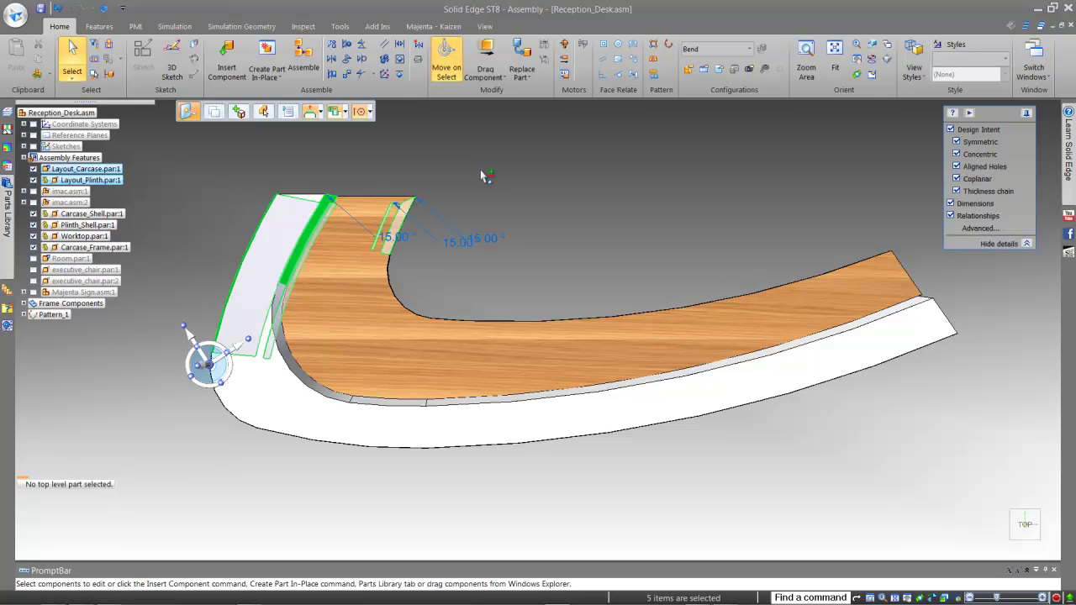
pyautogui.press('Escape')
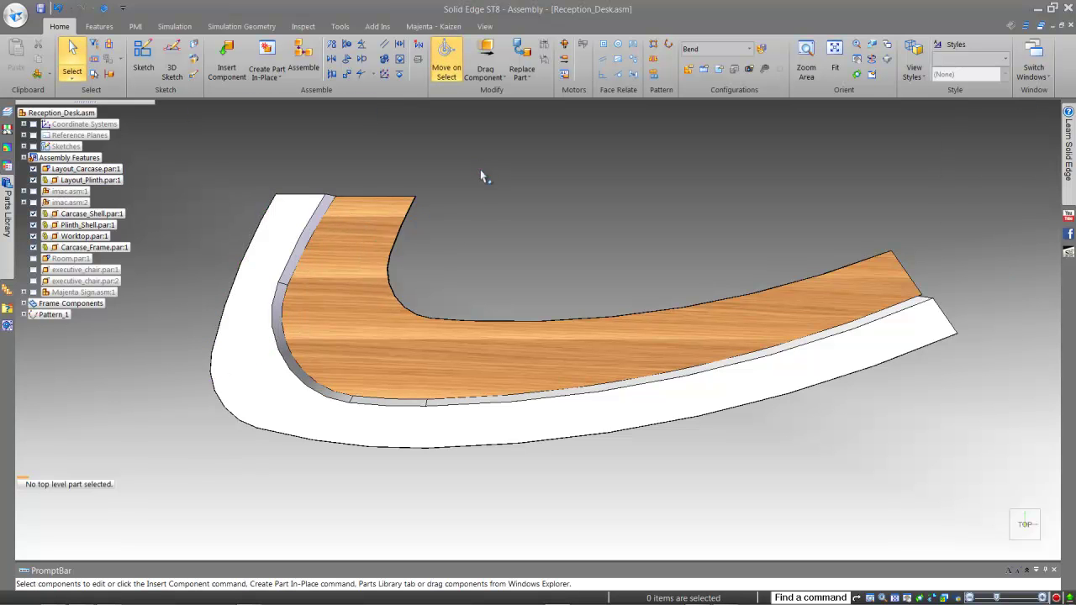
# Return the assembly to the isometric view and apply the No Context Layout display configuration
pyautogui.hotkey('ctrl', 'i')
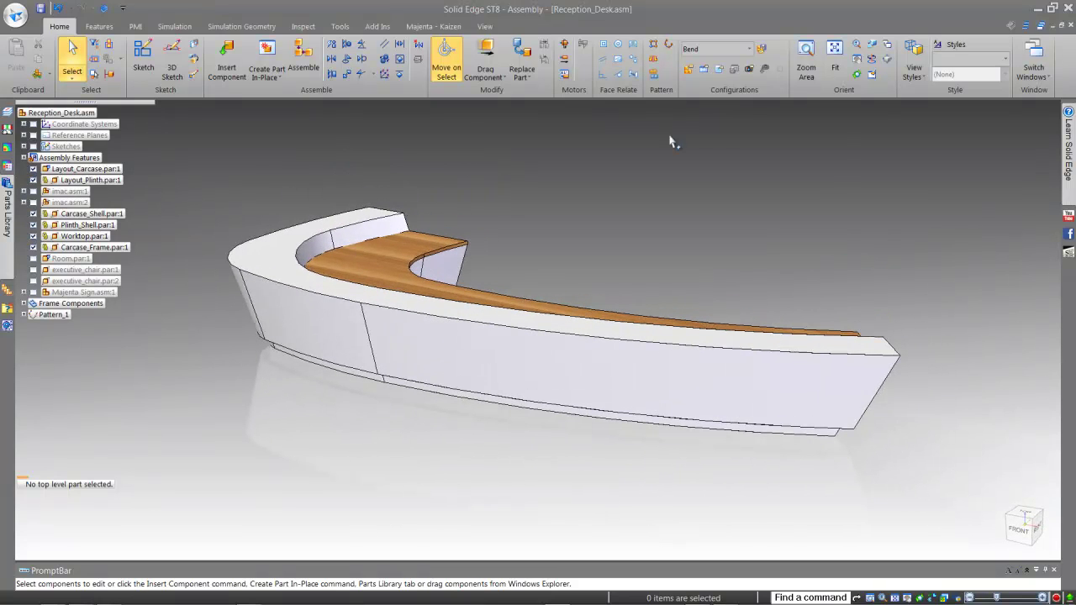
pyautogui.click(749, 49)
pyautogui.click(734, 115)
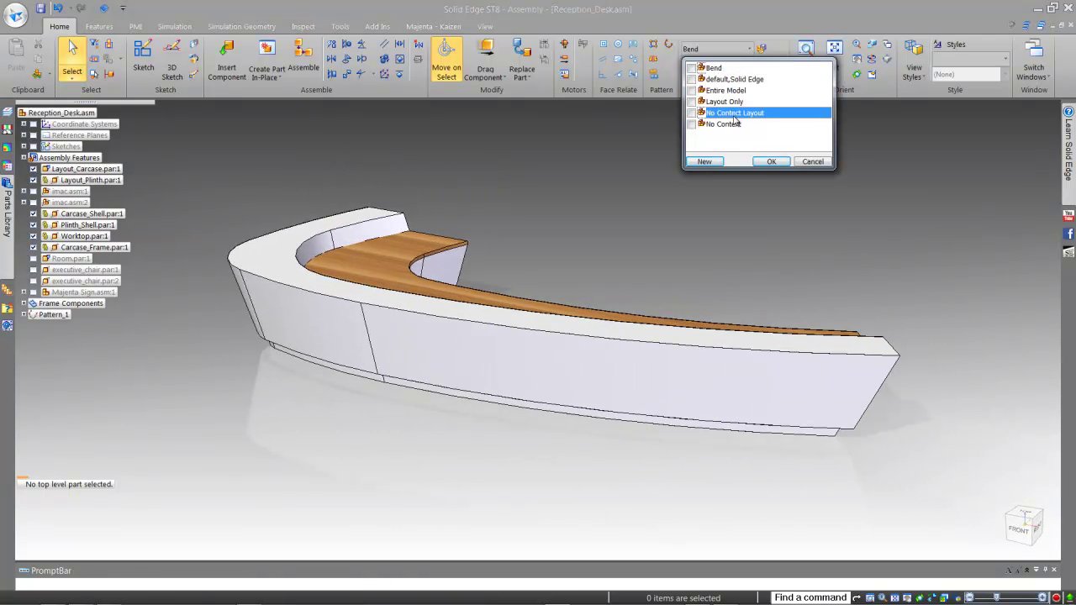
pyautogui.click(771, 162)
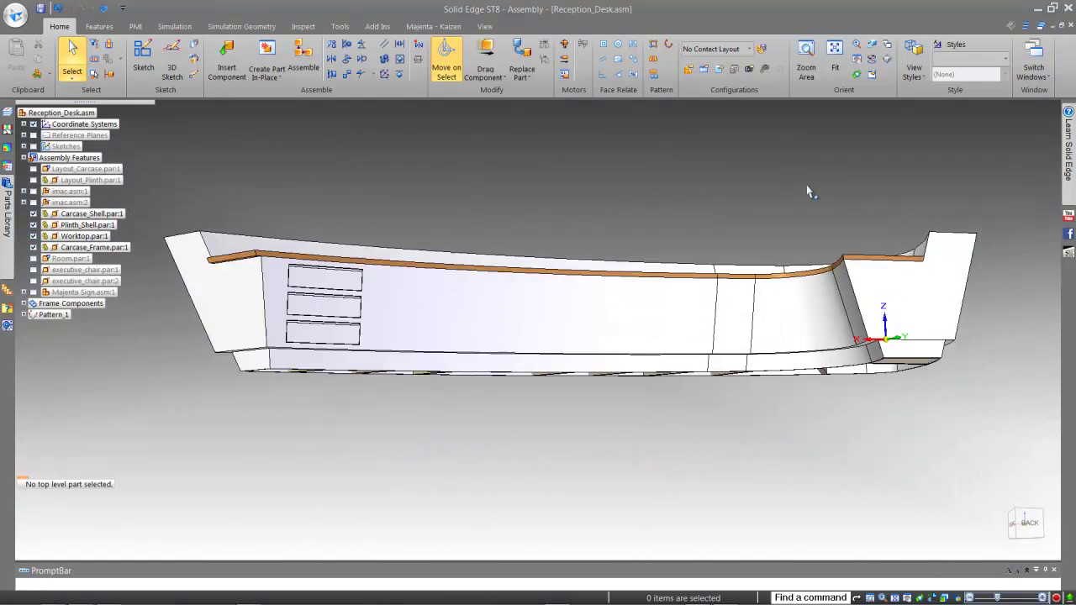
# Edit the frame members' along-curve pattern Pattern_1 to re-space its occurrences along the reshaped desk
pyautogui.click(50, 314)
pyautogui.click(171, 319)
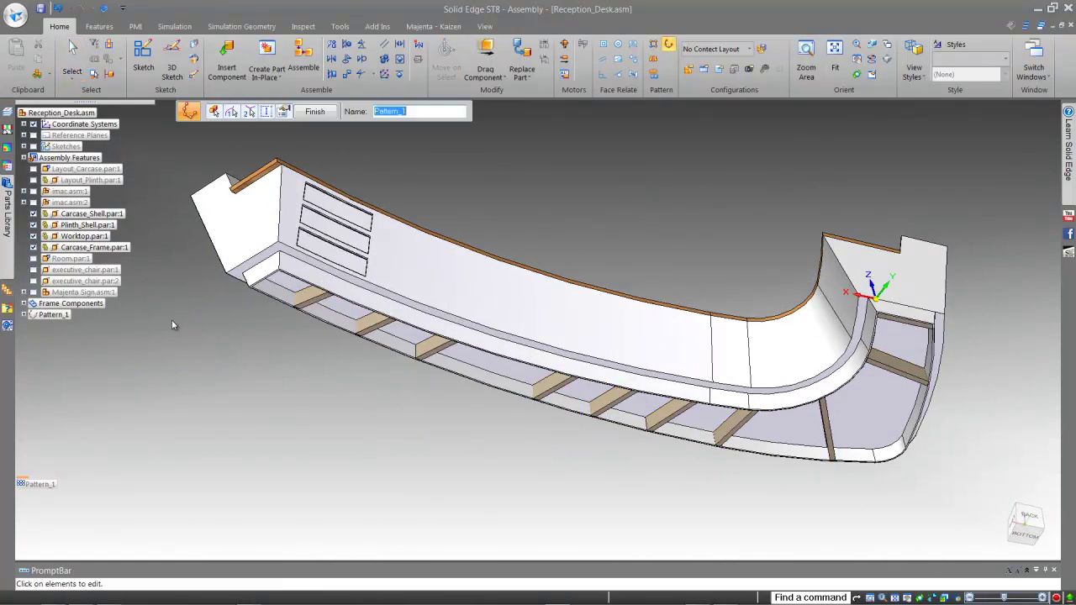
pyautogui.click(267, 112)
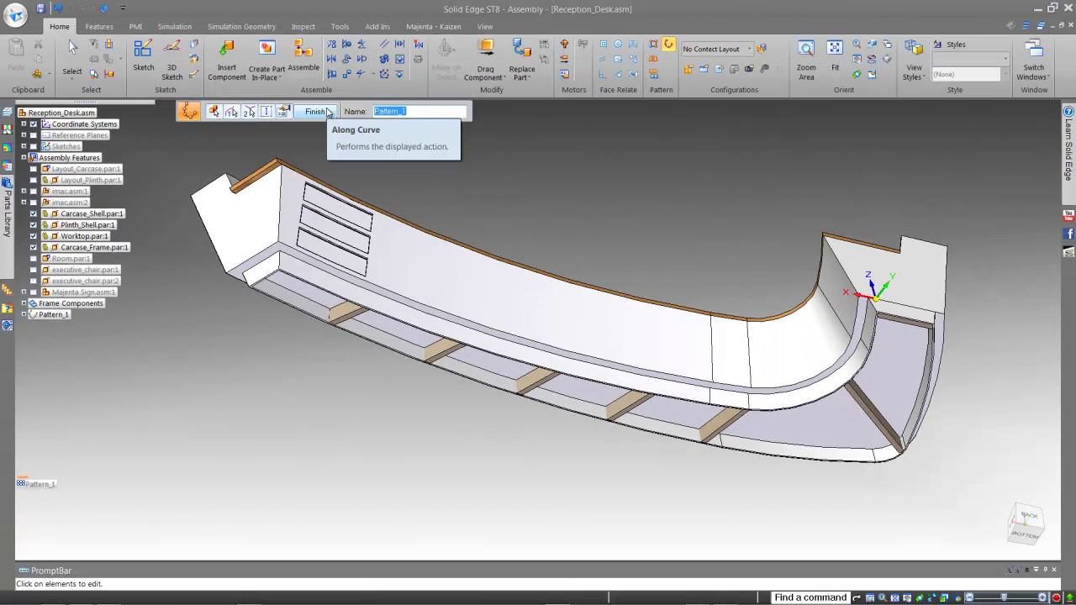
pyautogui.click(328, 114)
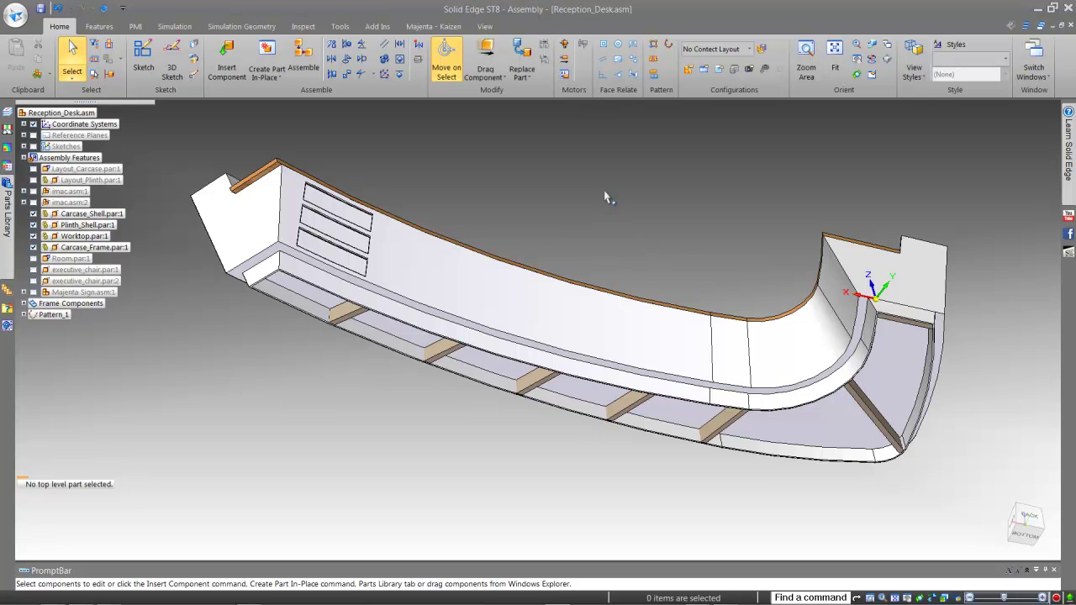
# Set the worktop's thickness to 20 mm by editing its protrusion dimension directly in the assembly
pyautogui.hotkey('ctrl', 'i')
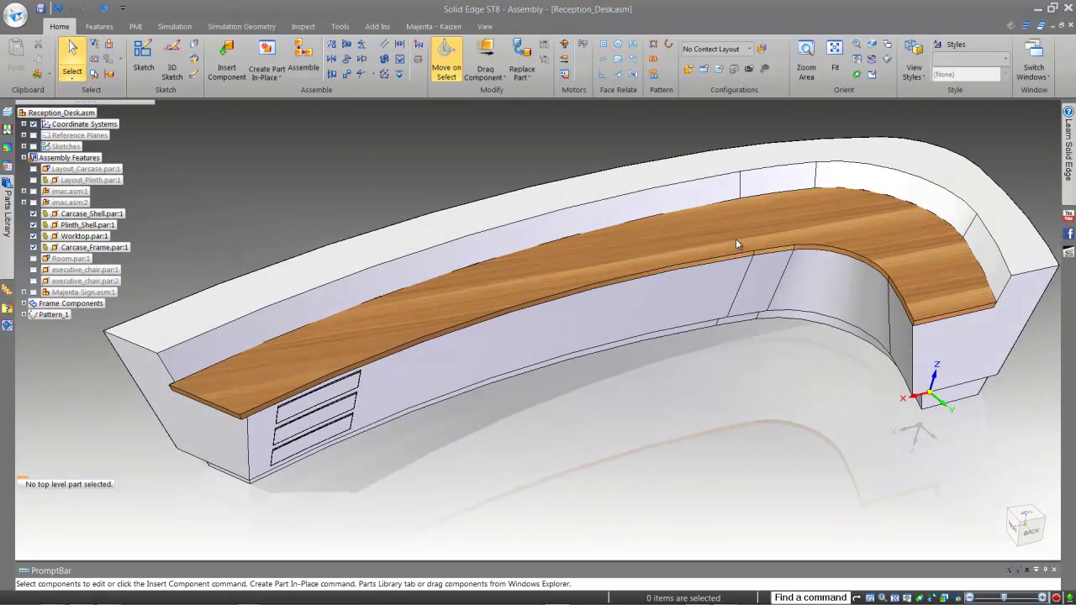
pyautogui.click(736, 244)
pyautogui.click(583, 353)
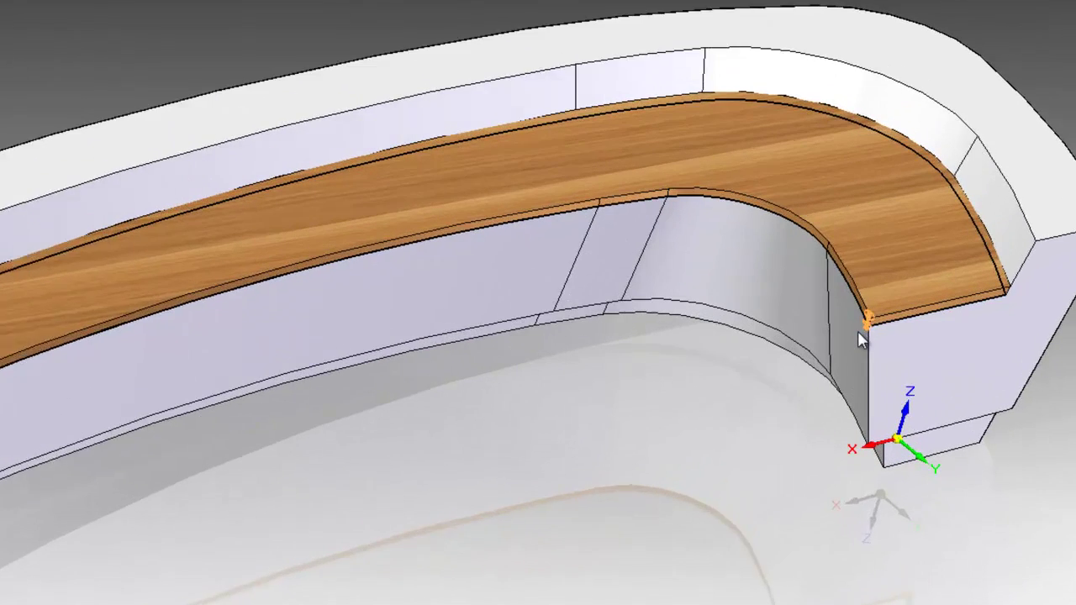
pyautogui.click(911, 326)
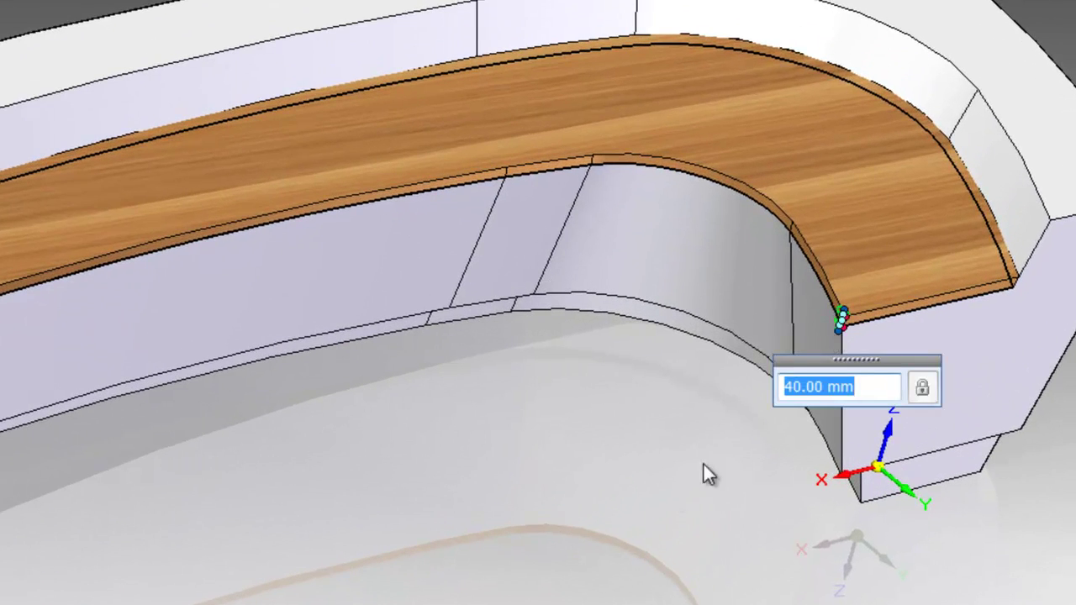
pyautogui.moveTo(858, 362); pyautogui.dragTo(362, 526)
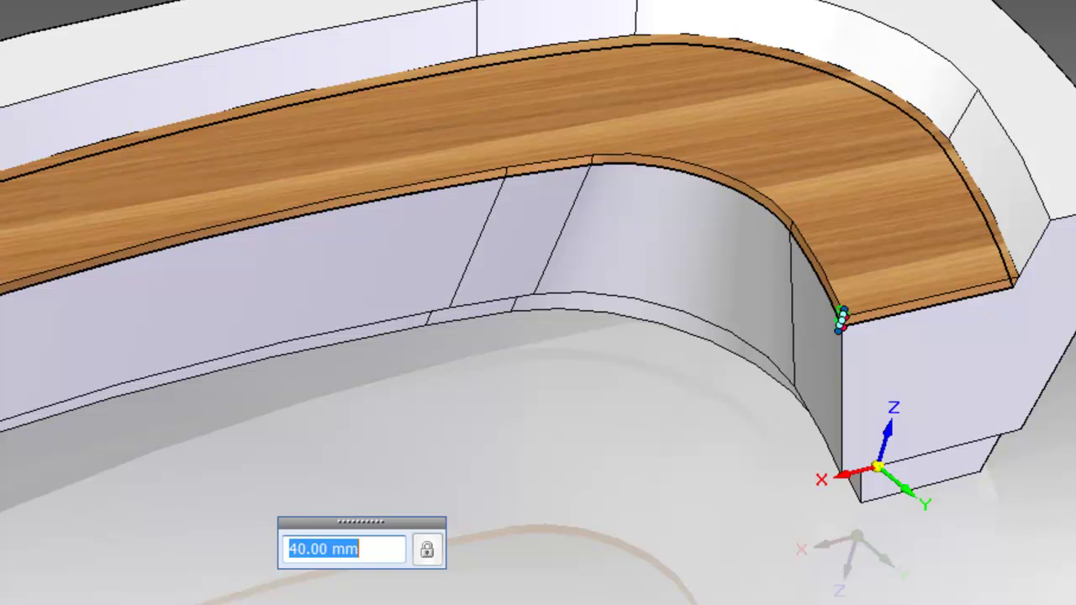
pyautogui.write('20')
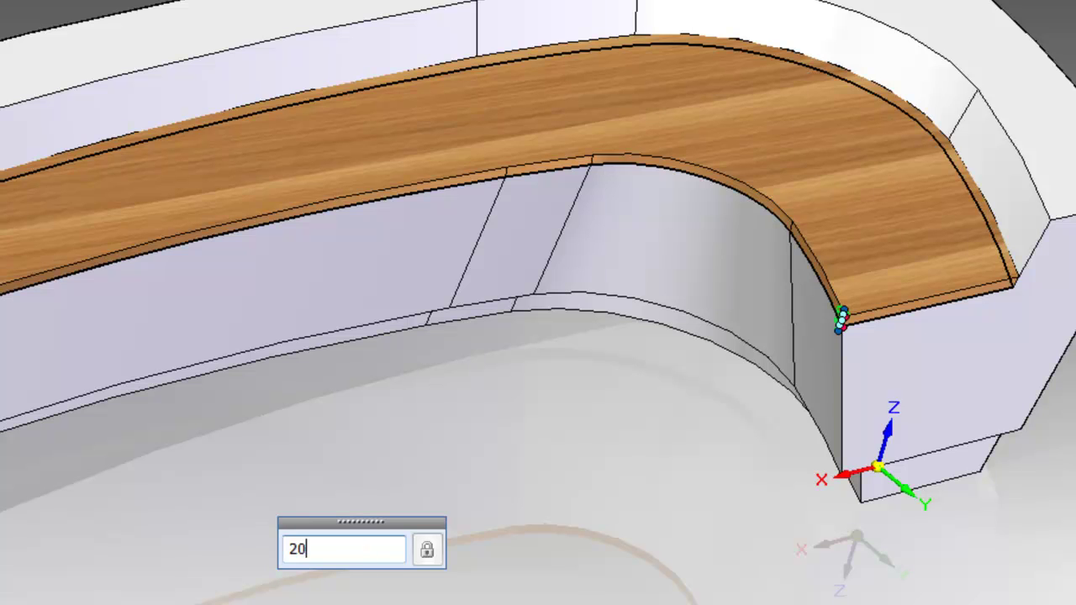
pyautogui.press('Return')
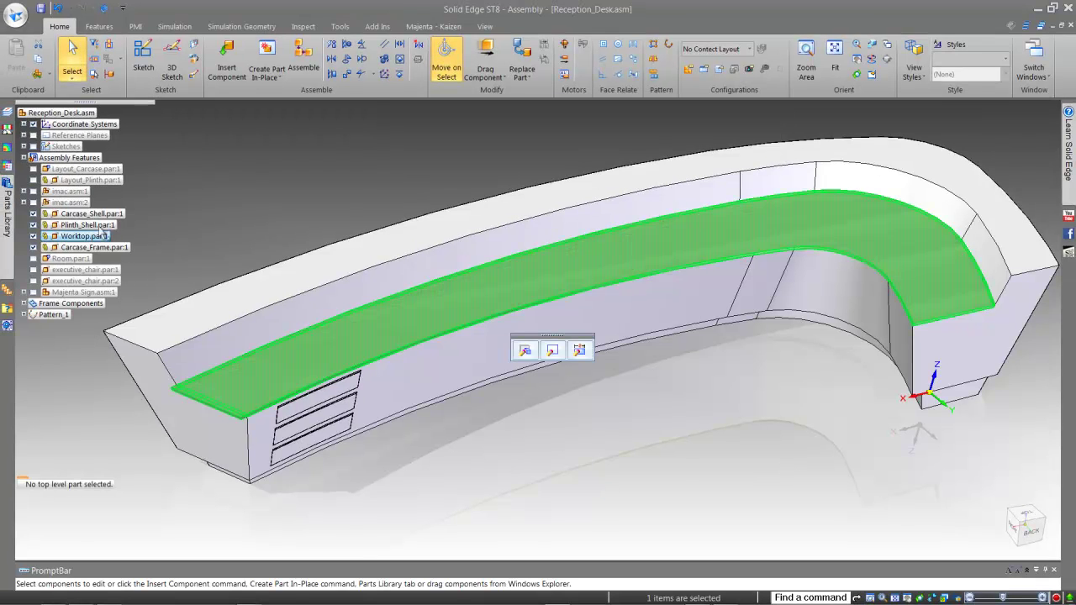
# Open the worktop part for in-place editing within the desk assembly, focusing on its corner above the drawers
pyautogui.click(94, 238)
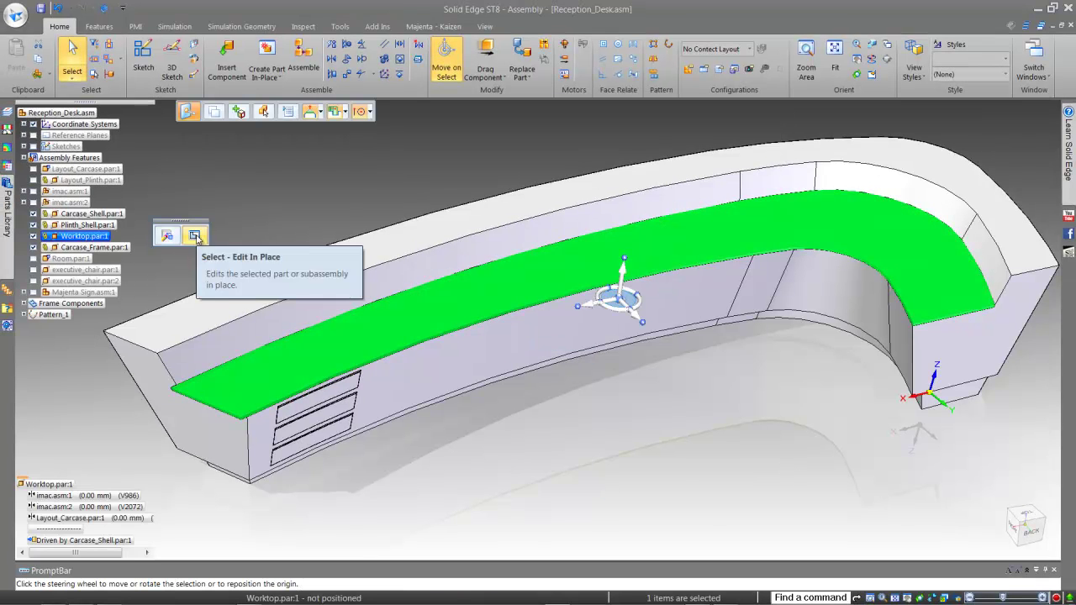
pyautogui.click(196, 237)
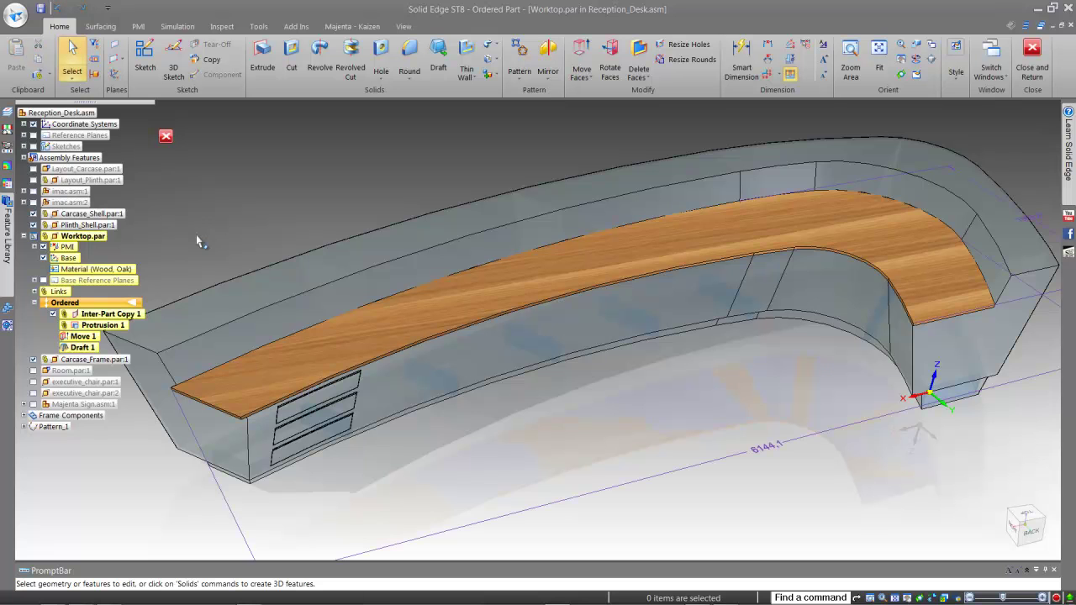
pyautogui.moveTo(196, 235); pyautogui.dragTo(197, 188, button='right')
pyautogui.moveTo(194, 379); pyautogui.dragTo(193, 401)
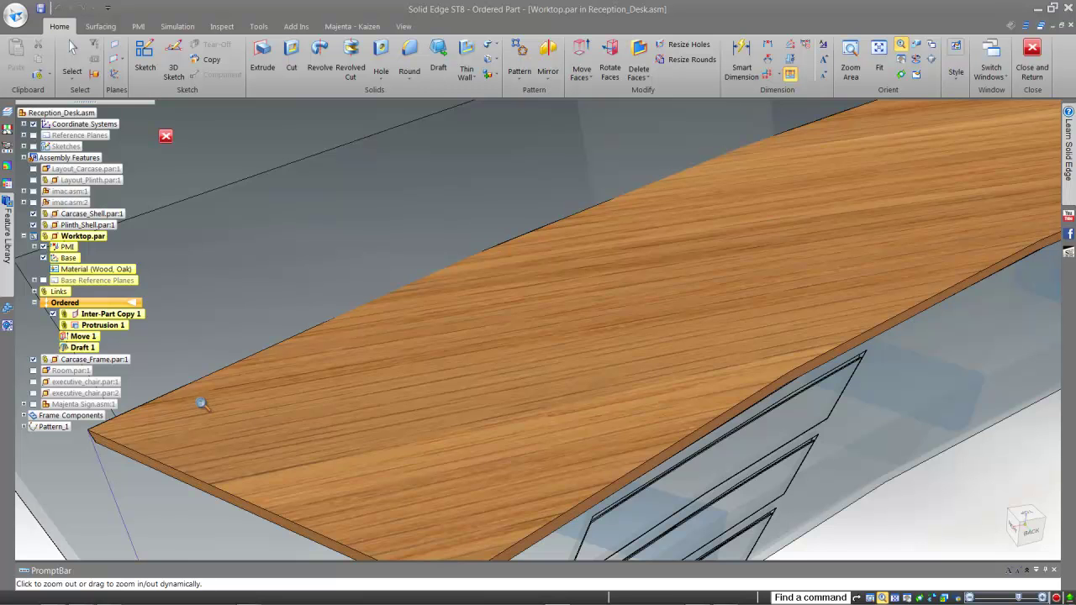
pyautogui.moveTo(270, 434); pyautogui.dragTo(311, 341)
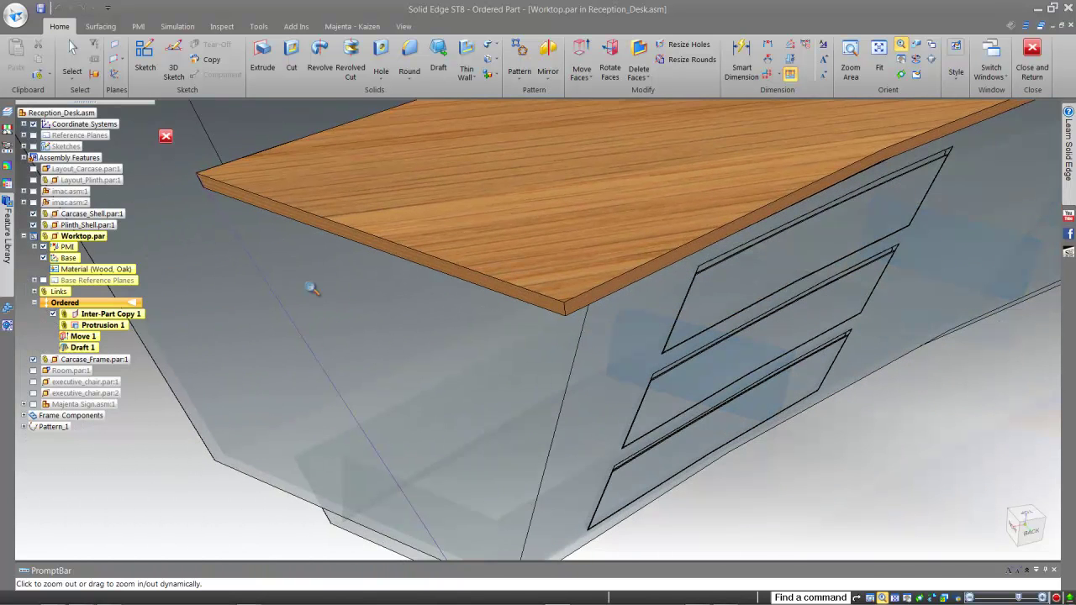
# Chamfer the worktop's upper edges along the drawer side and the drawer end with a 5 mm setback, and return to the assembly
pyautogui.click(411, 78)
pyautogui.click(427, 105)
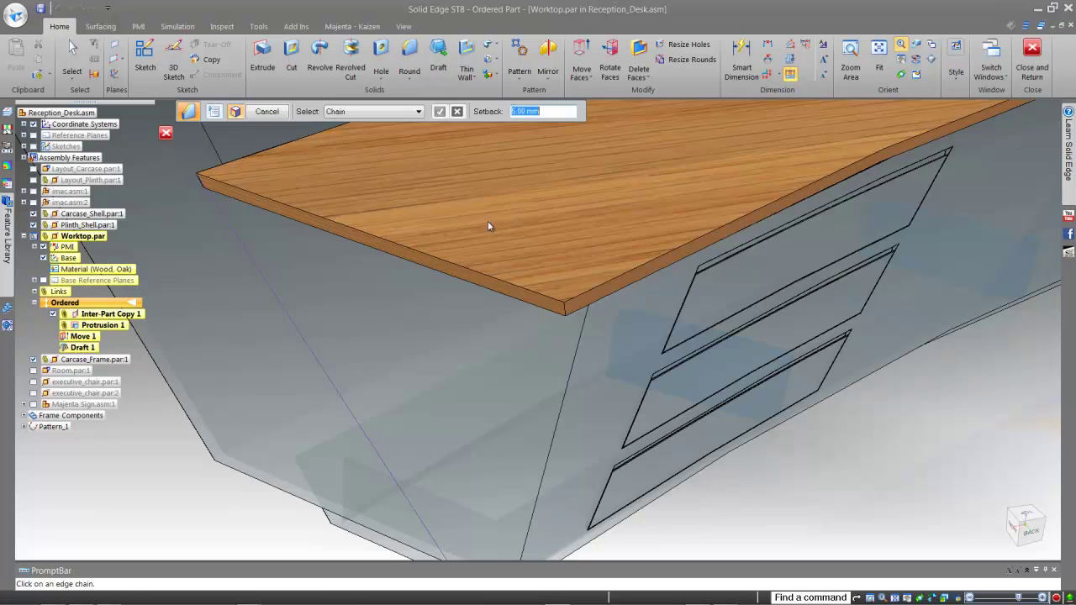
pyautogui.click(619, 279)
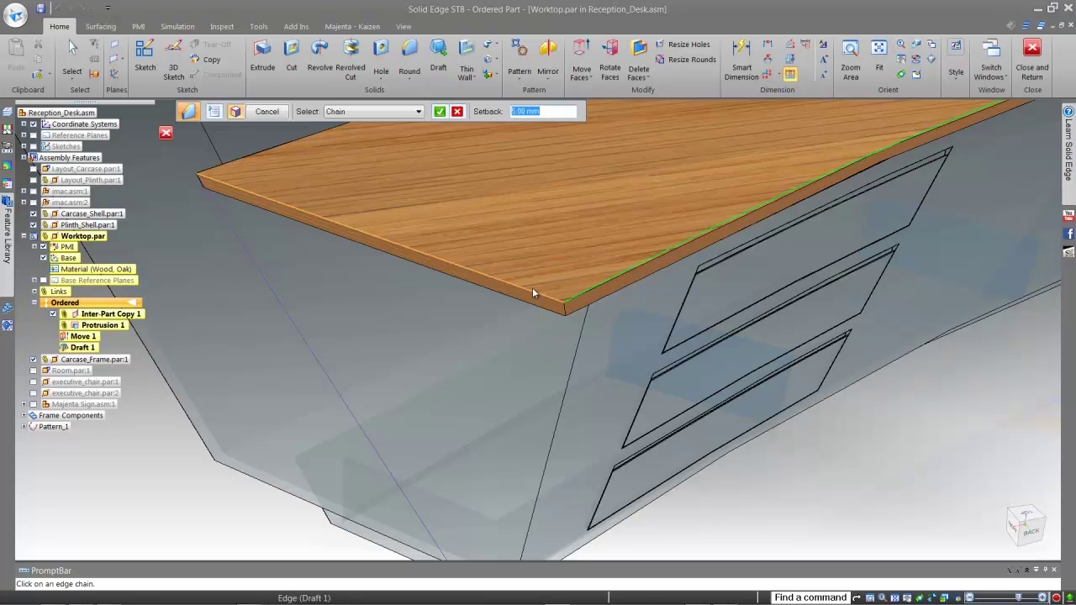
pyautogui.click(532, 288)
pyautogui.rightClick(538, 246)
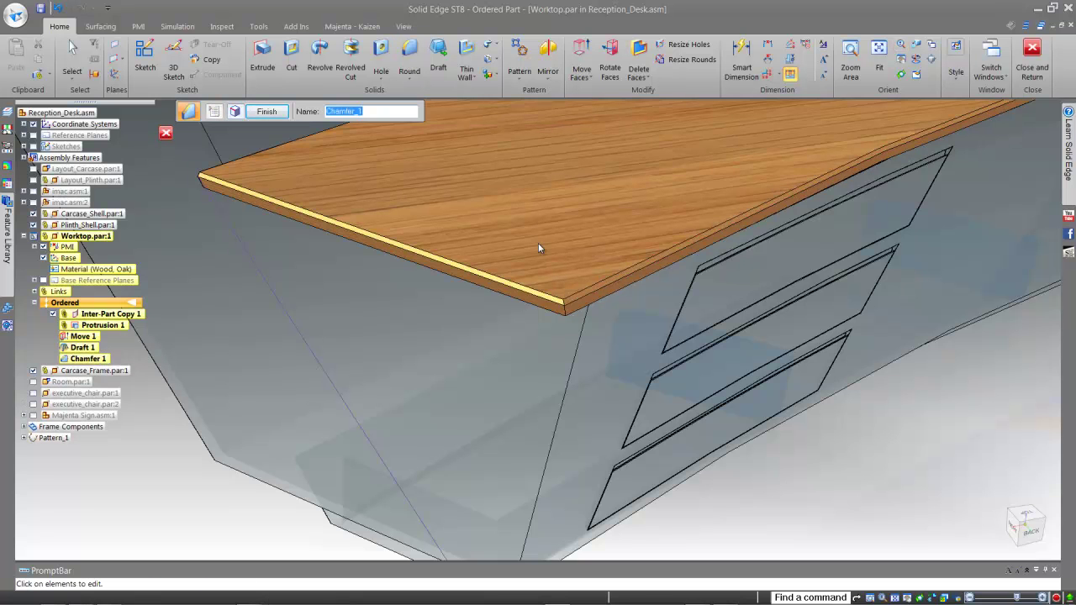
pyautogui.click(267, 112)
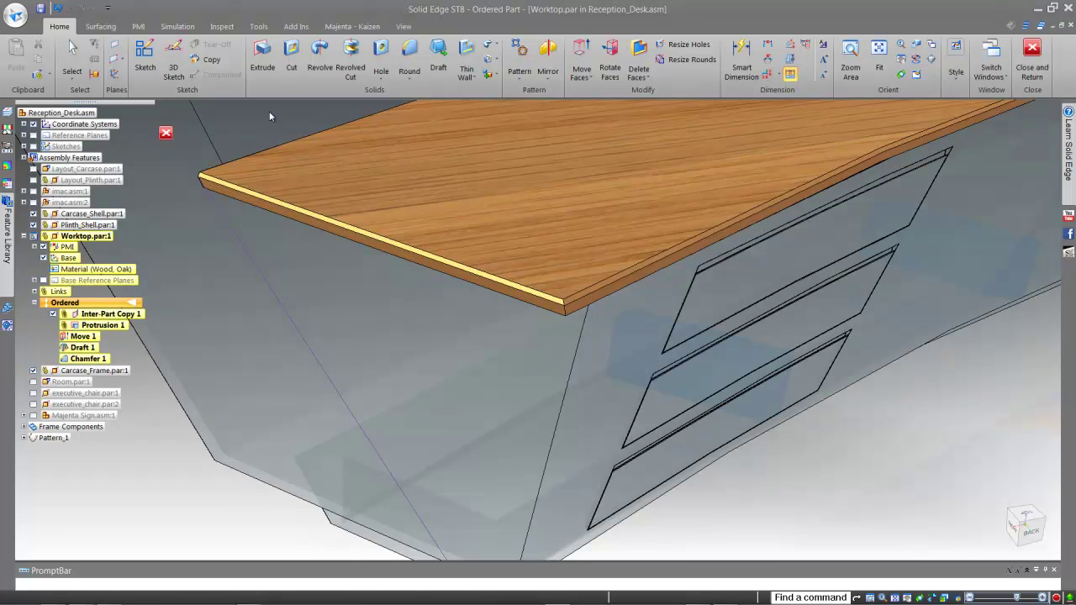
pyautogui.click(283, 113)
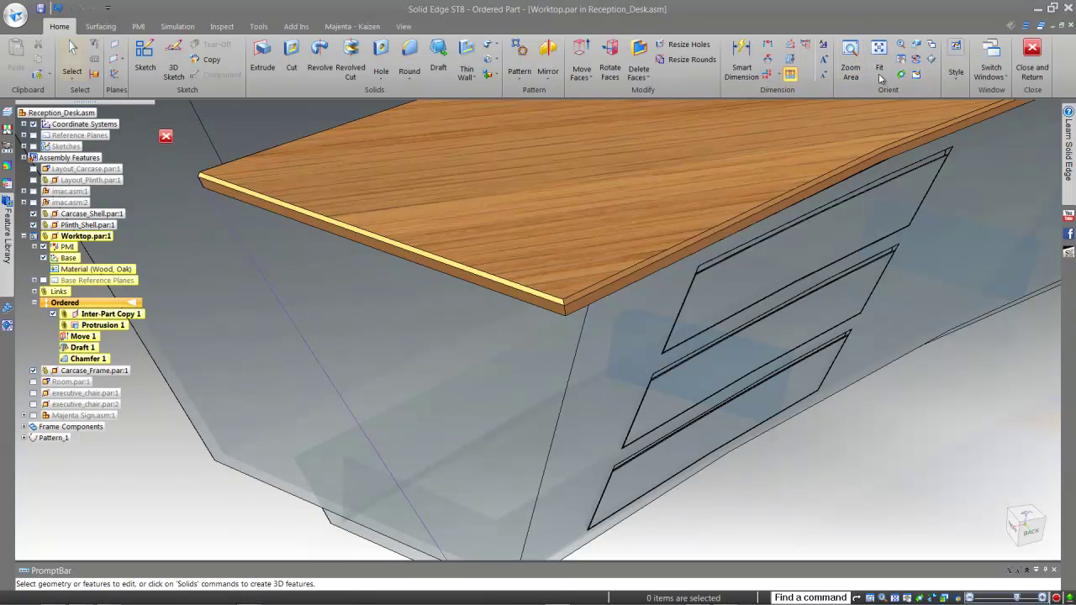
pyautogui.click(1034, 69)
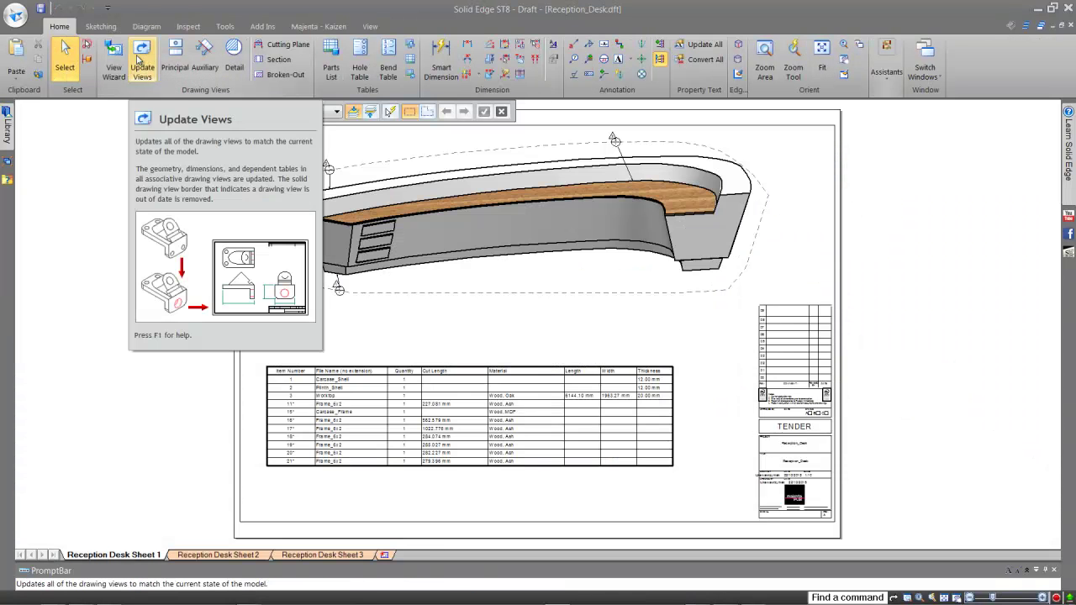
# Update all views of the Reception_Desk drawing to match the modified model and dismiss the dimension tracker report
pyautogui.click(140, 59)
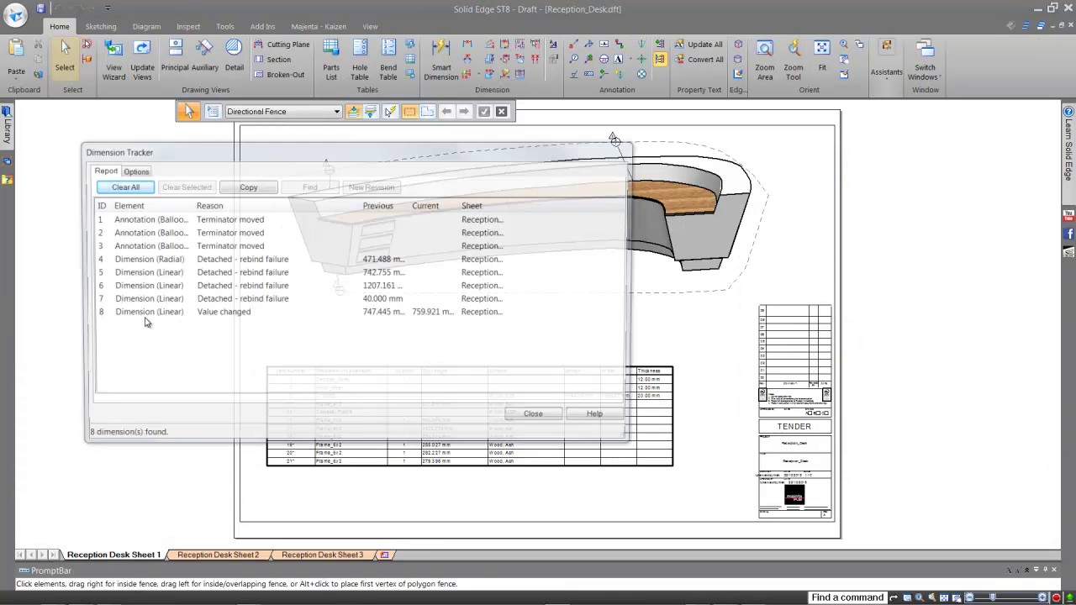
pyautogui.click(560, 422)
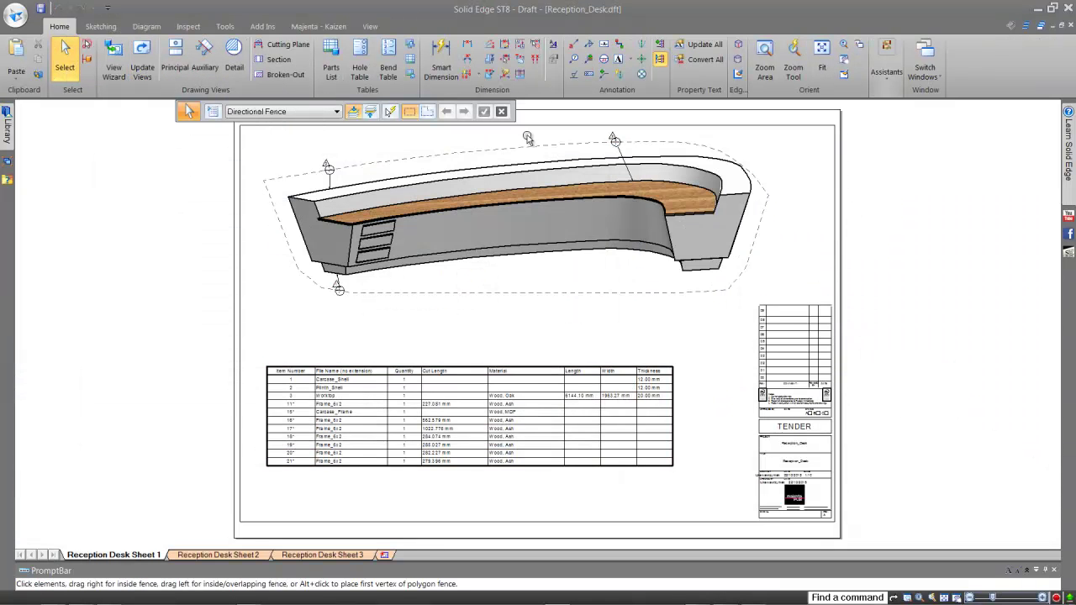
pyautogui.scroll(3, 527, 138)
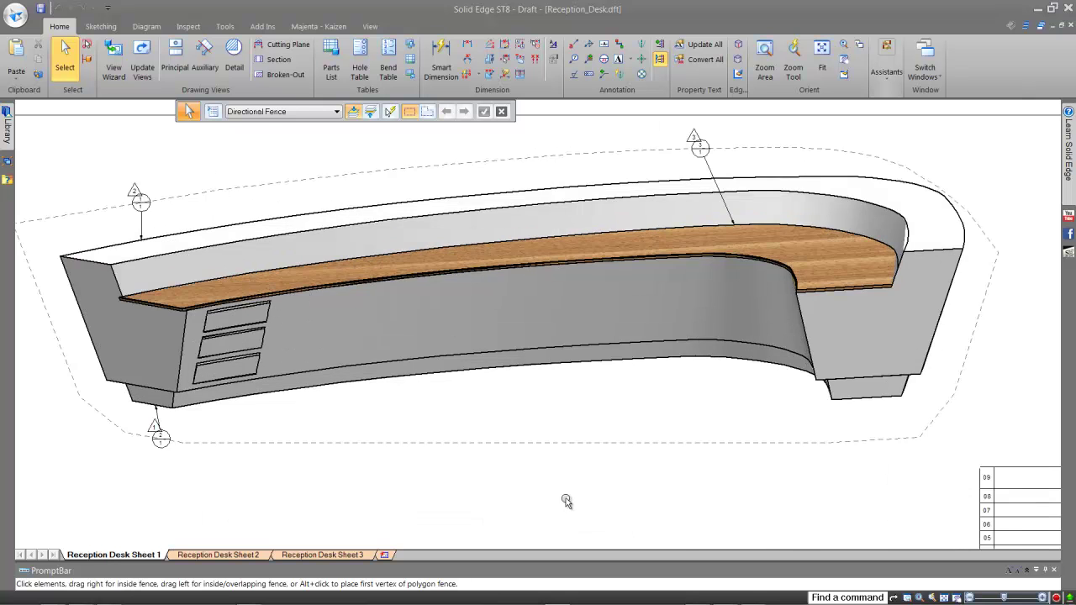
# Review the updated drawing's three sheets, examining the parts list, drawer detail, plan and frame views, and worktop dimensions
pyautogui.moveTo(566, 498); pyautogui.dragTo(639, 163, button='middle')
pyautogui.moveTo(973, 386); pyautogui.dragTo(1023, 372, button='middle')
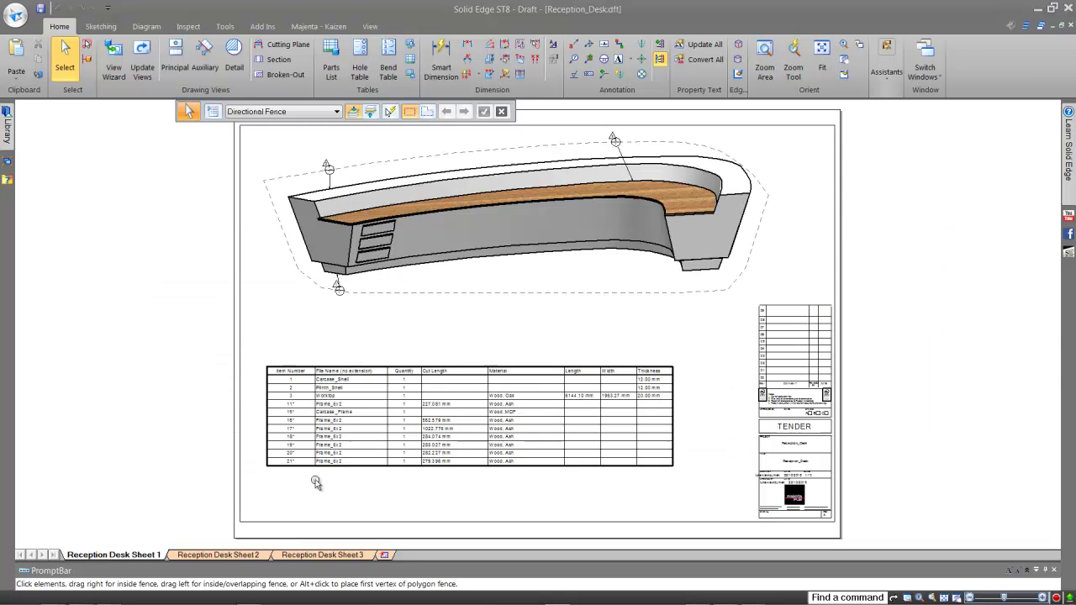
pyautogui.click(242, 555)
pyautogui.scroll(2, 331, 137)
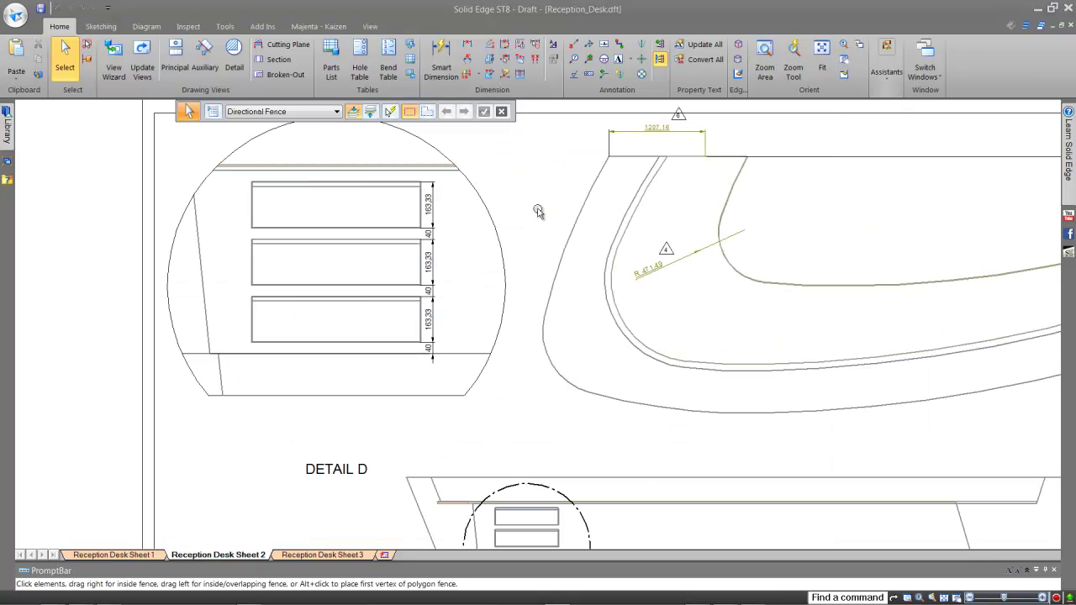
pyautogui.moveTo(1015, 244); pyautogui.dragTo(657, 257, button='middle')
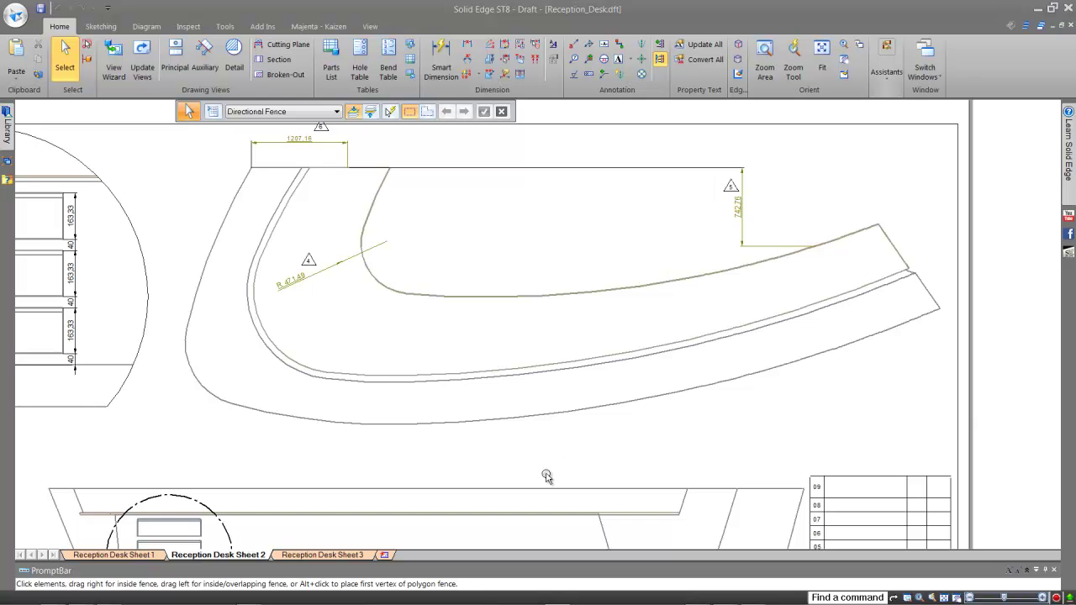
pyautogui.moveTo(548, 473); pyautogui.dragTo(648, 257, button='middle')
pyautogui.moveTo(472, 509); pyautogui.dragTo(606, 282, button='middle')
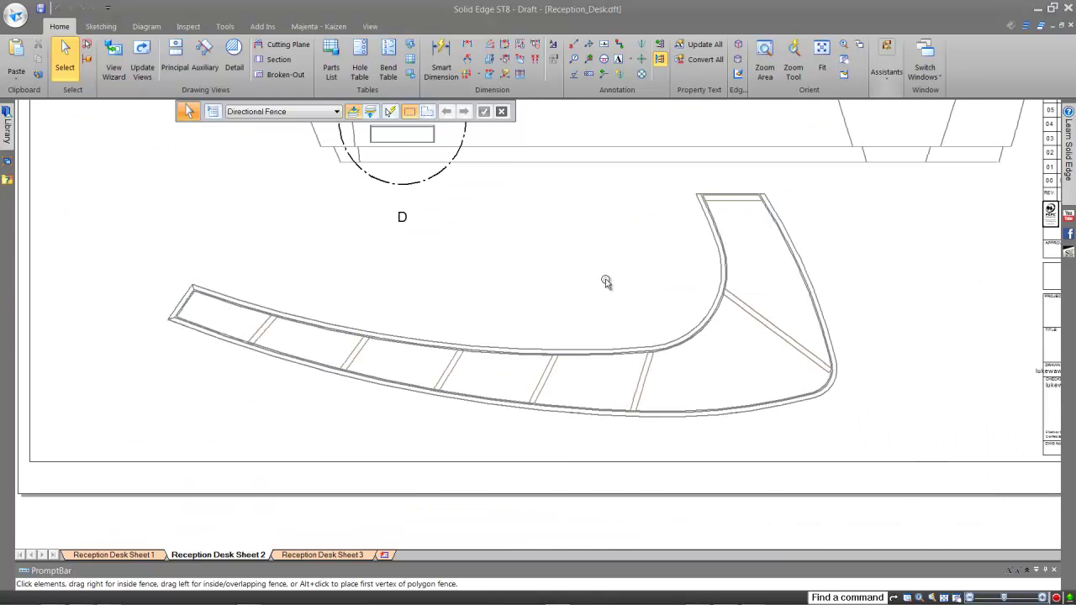
pyautogui.click(337, 555)
pyautogui.moveTo(1035, 446); pyautogui.dragTo(756, 455, button='middle')
pyautogui.moveTo(358, 502)
pyautogui.mouseDown(button='middle')
pyautogui.moveTo(577, 151)
pyautogui.moveTo(621, 159)
pyautogui.mouseUp(button='middle')
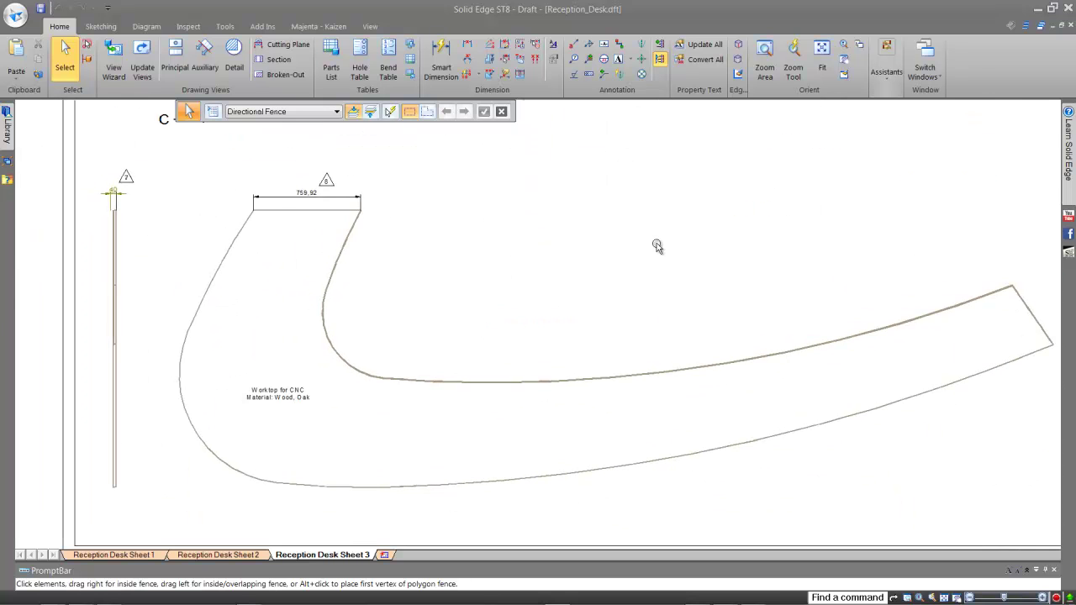
pyautogui.hotkey('ctrl', 'f')
pyautogui.click(143, 556)
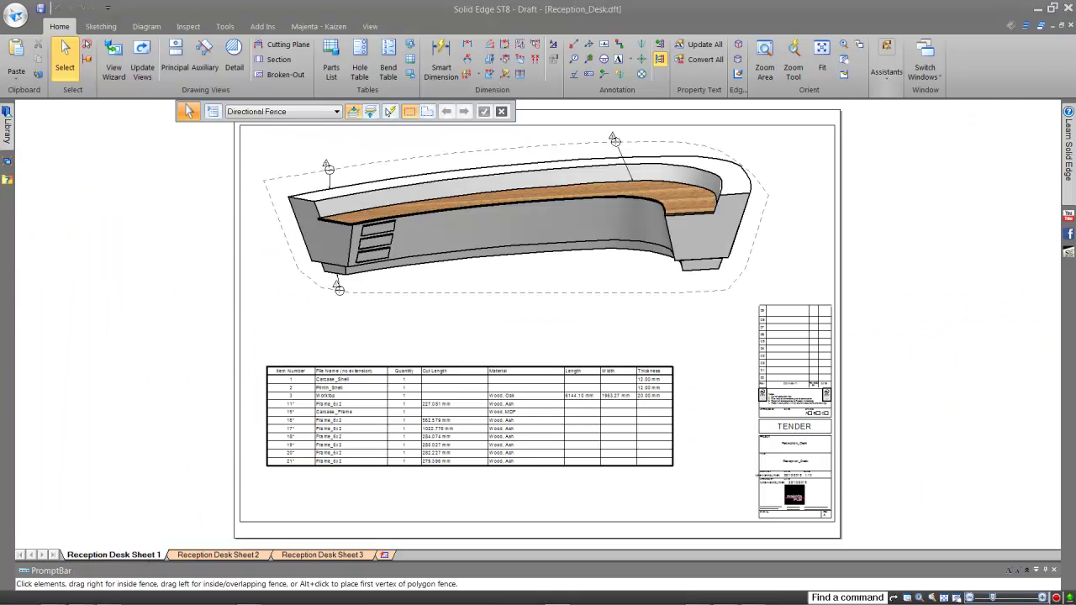
# Return to the Reception_Desk assembly, apply the Entire Model configuration, dismiss its warning, and show the desk from the front
pyautogui.hotkey('ctrl', 'Tab')
pyautogui.click(749, 49)
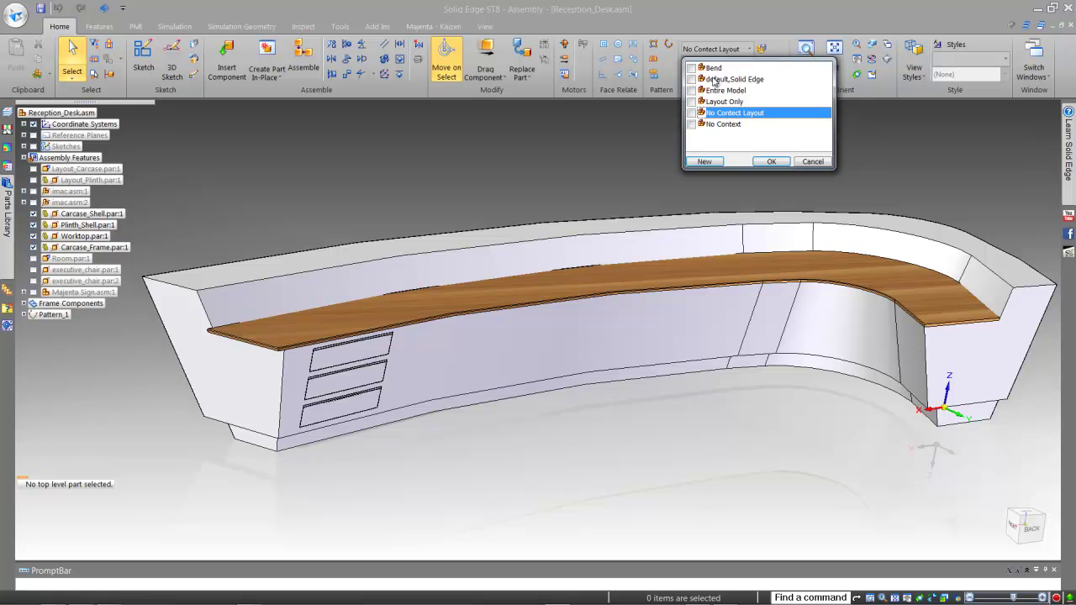
pyautogui.click(723, 90)
pyautogui.click(771, 160)
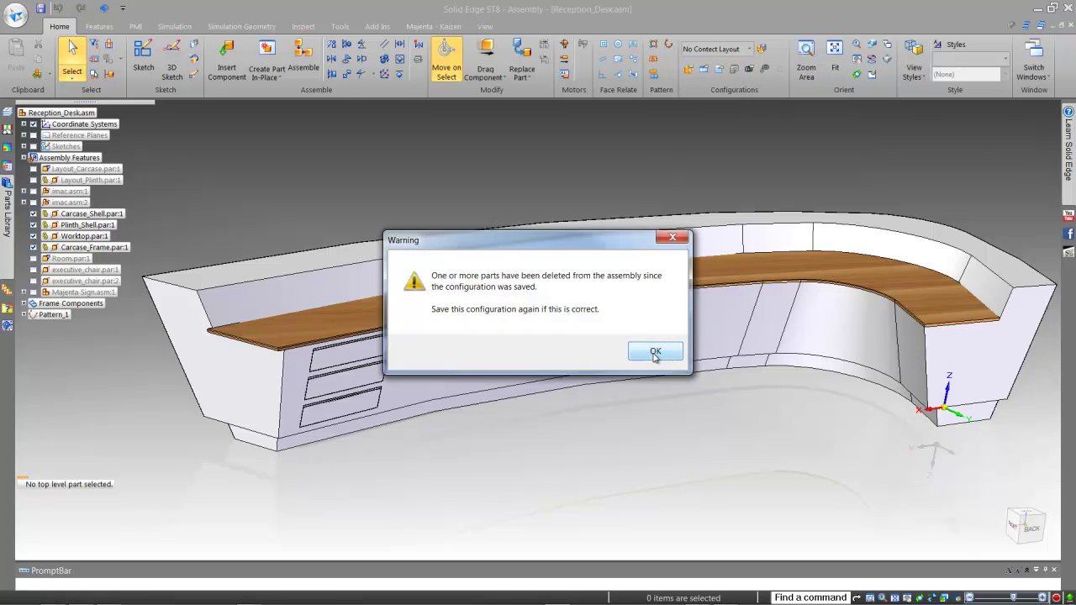
pyautogui.click(661, 354)
pyautogui.click(944, 598)
pyautogui.click(939, 490)
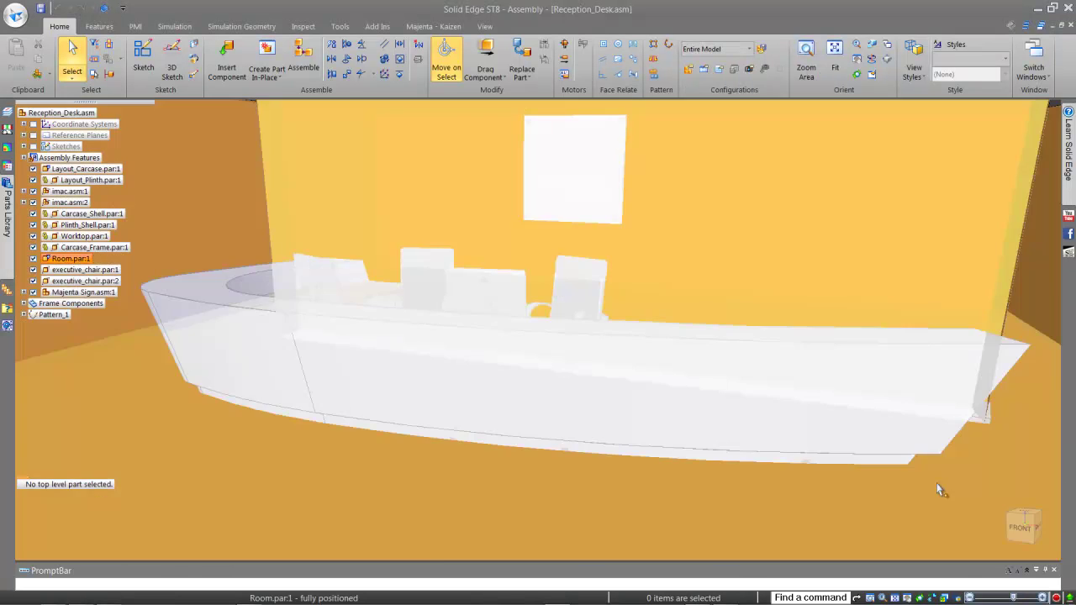